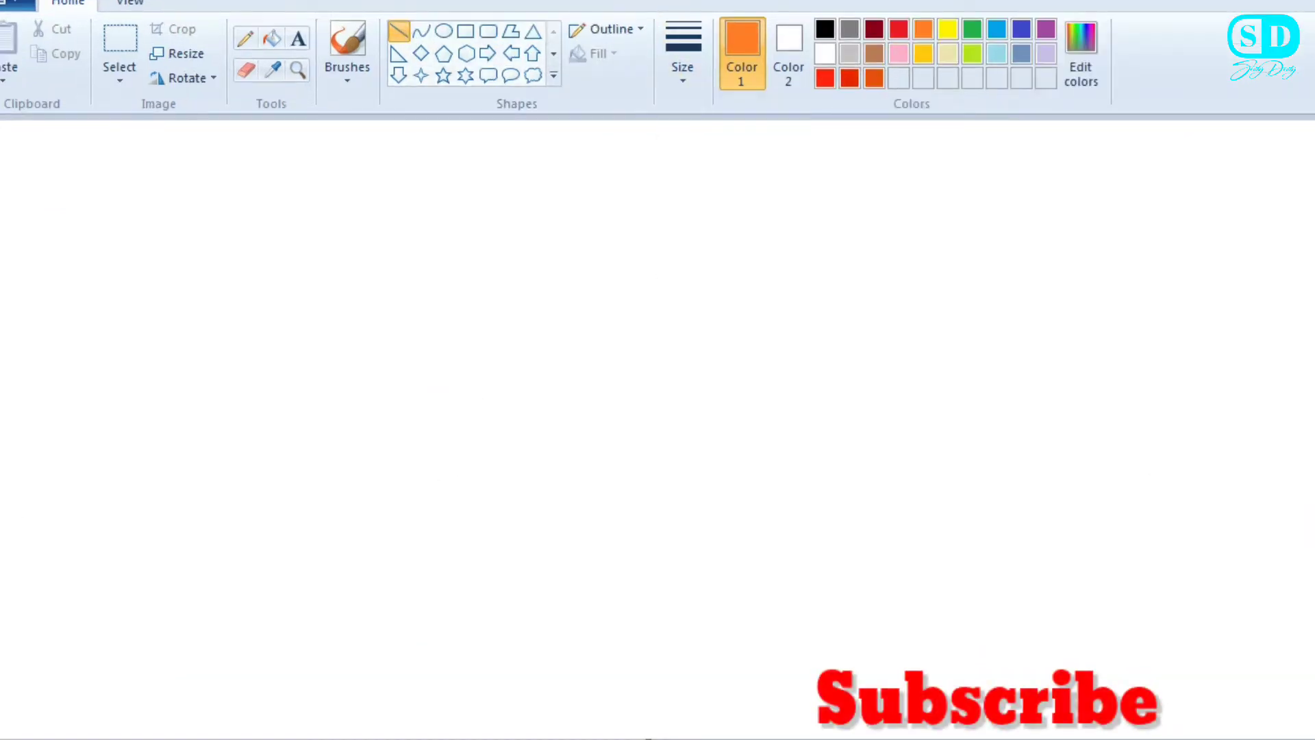
- Draw five straight orange lines fanning out from the middle of the canvas's left edge to its other edges
left_click_drag(1, 479, 287, 738)
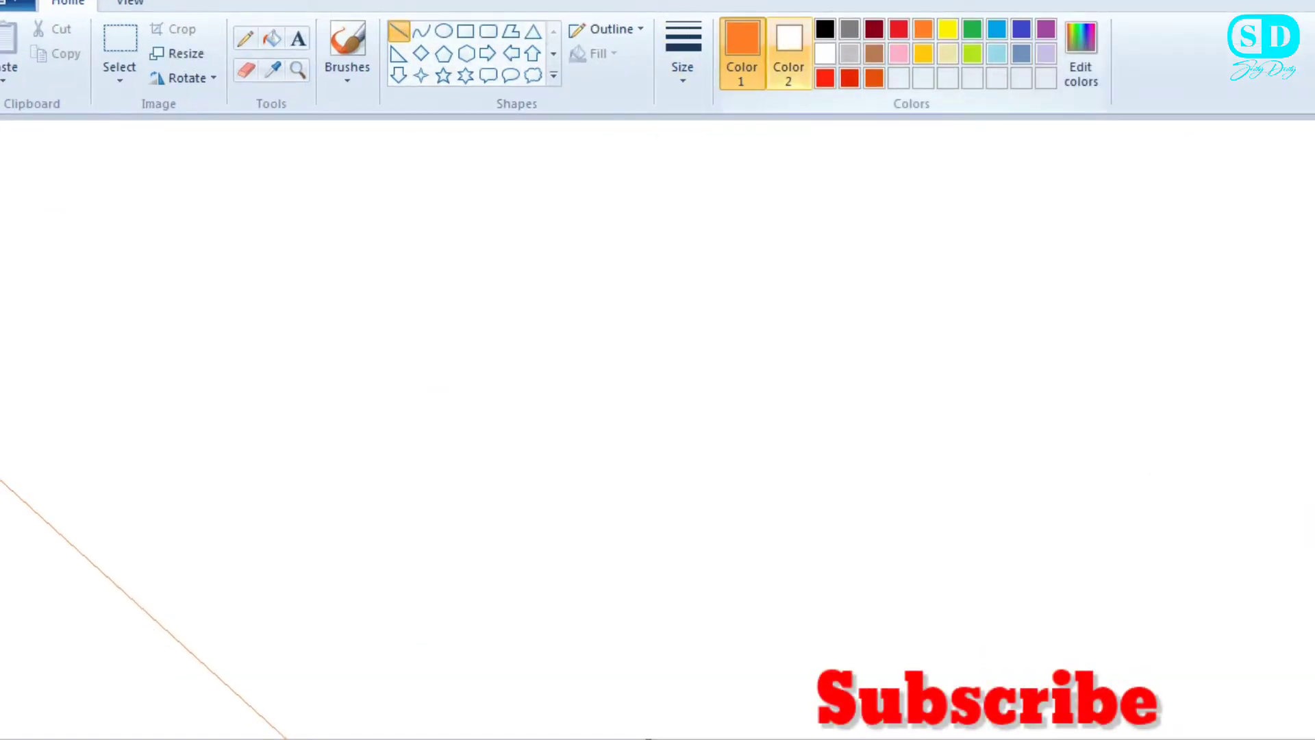
left_click_drag(0, 466, 867, 738)
left_click_drag(0, 435, 1314, 423)
left_click_drag(774, 424, 831, 453)
left_click(58, 1)
left_click_drag(0, 460, 1314, 518)
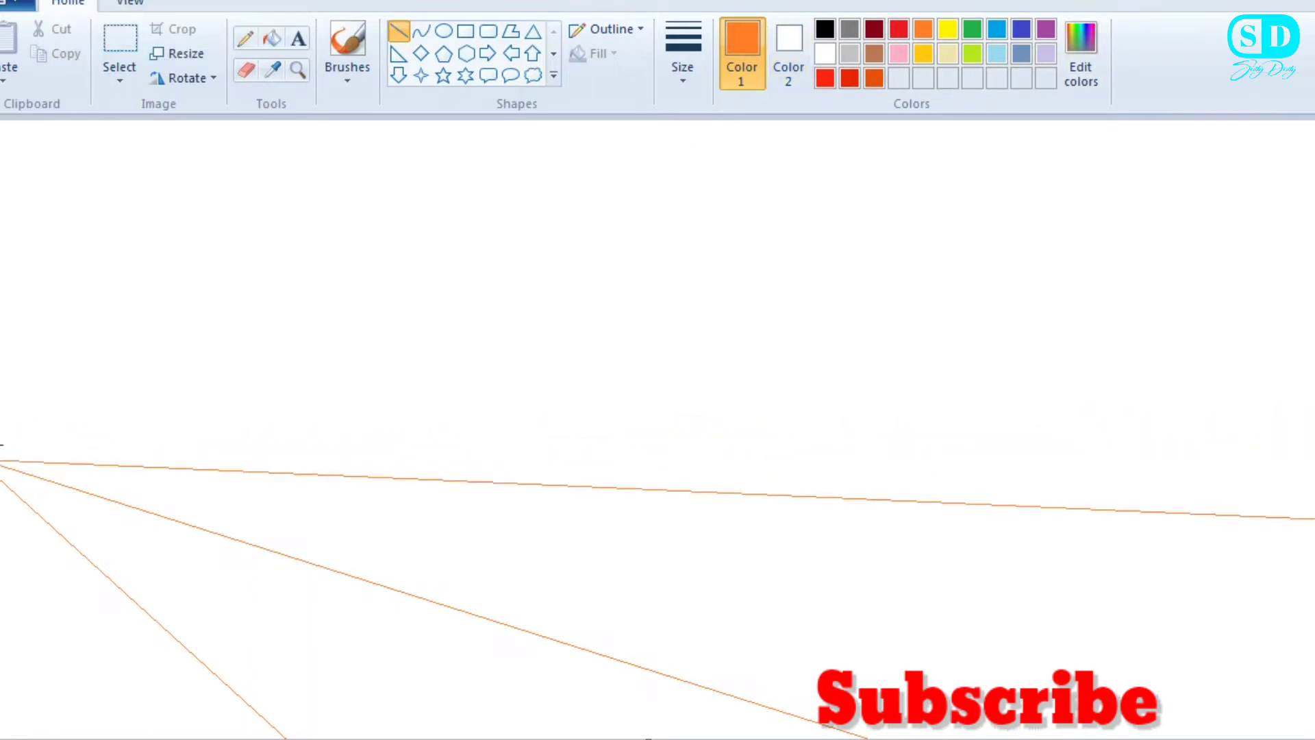
left_click_drag(0, 454, 1314, 199)
mouse_move(0, 437)
left_mouse_down()
mouse_move(849, 91)
mouse_move(791, 92)
left_mouse_up()
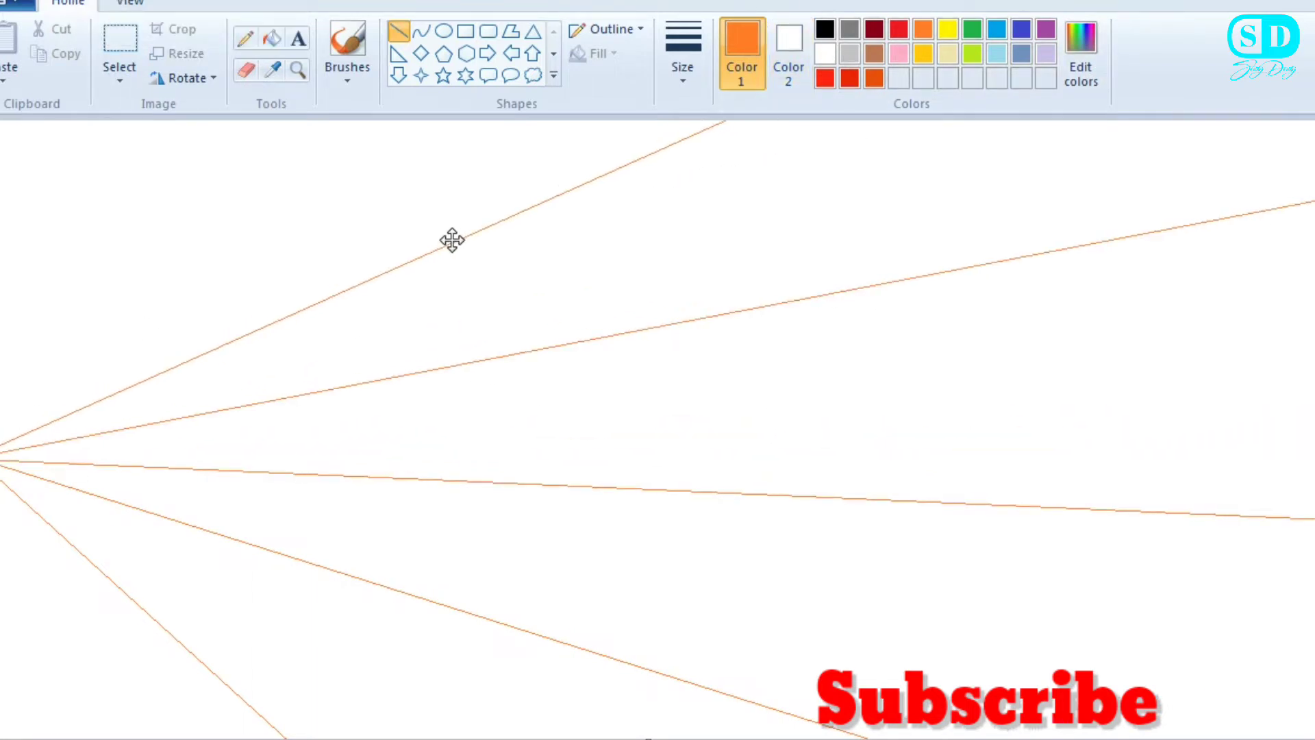
- Fill the outer wedges with dark red, the next pair with red, and the two central wedges with lighter and darker orange
left_click(271, 38)
left_click(874, 28)
left_click(274, 239)
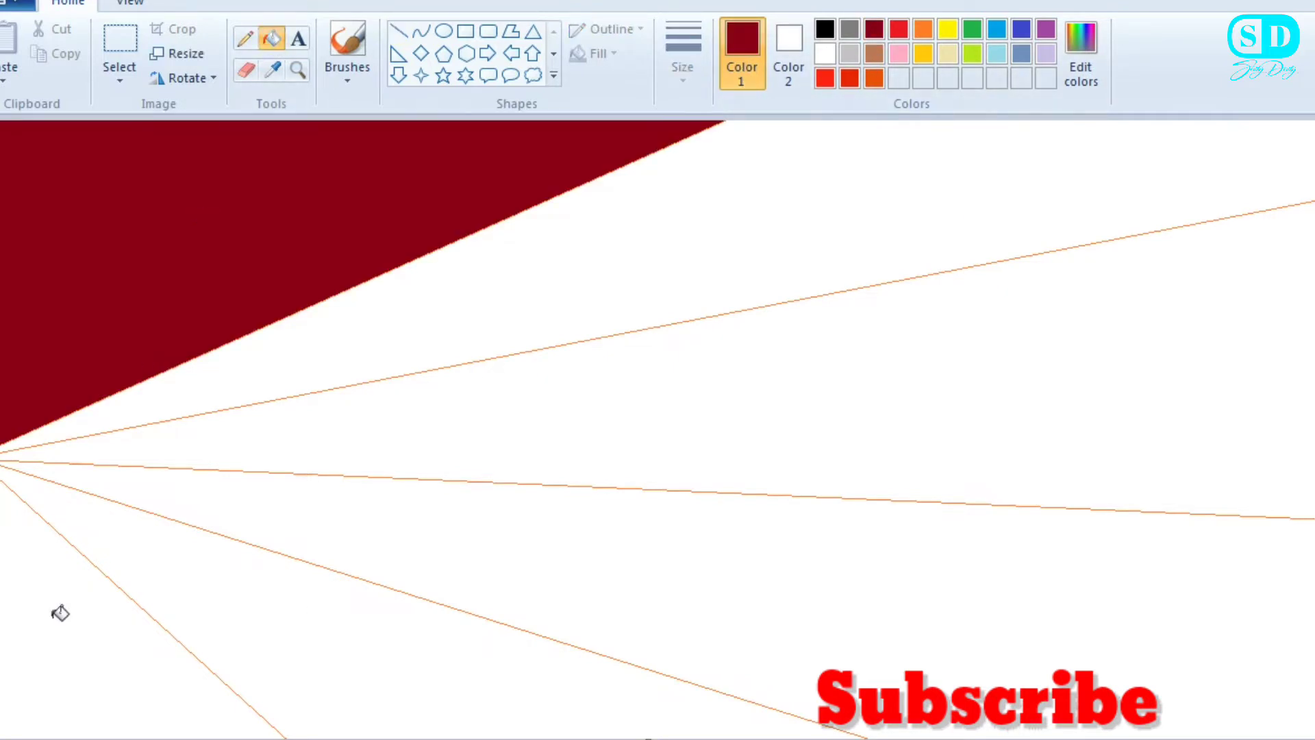
left_click(58, 613)
left_click(849, 78)
left_click(682, 220)
left_click(294, 637)
left_click(924, 29)
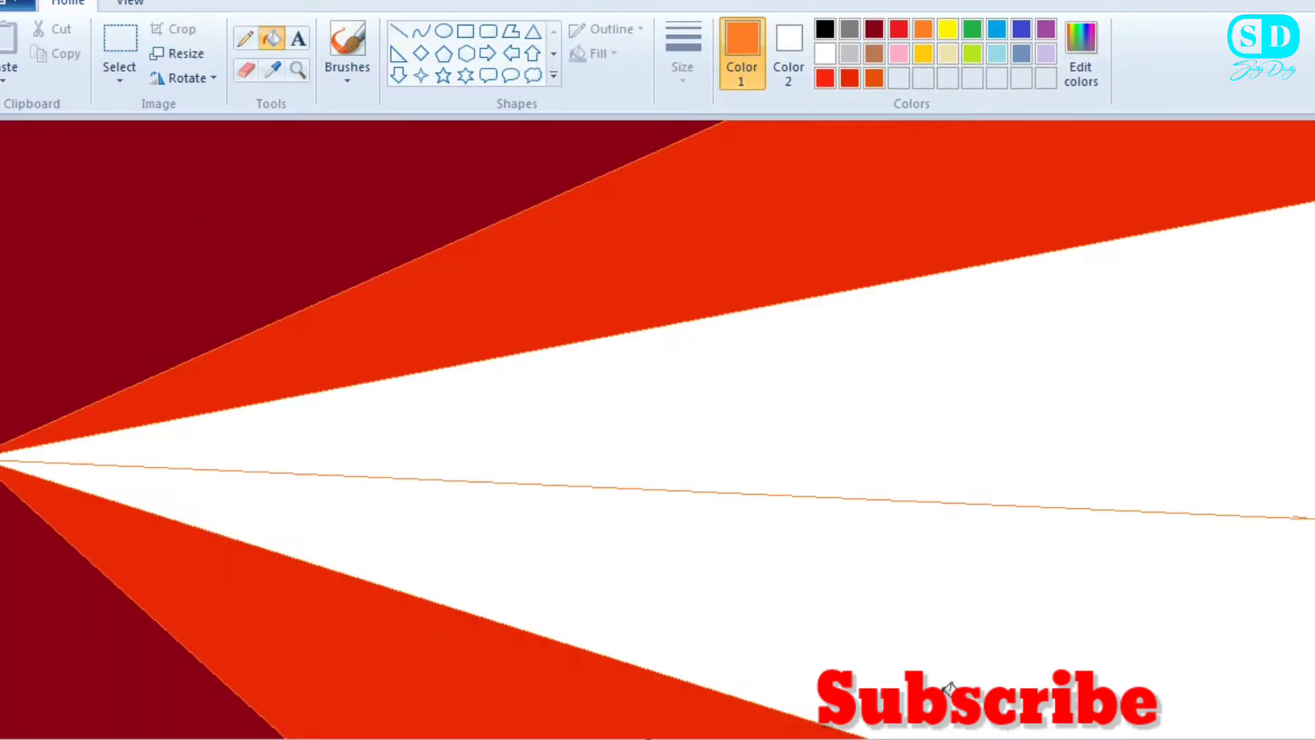
left_click(932, 578)
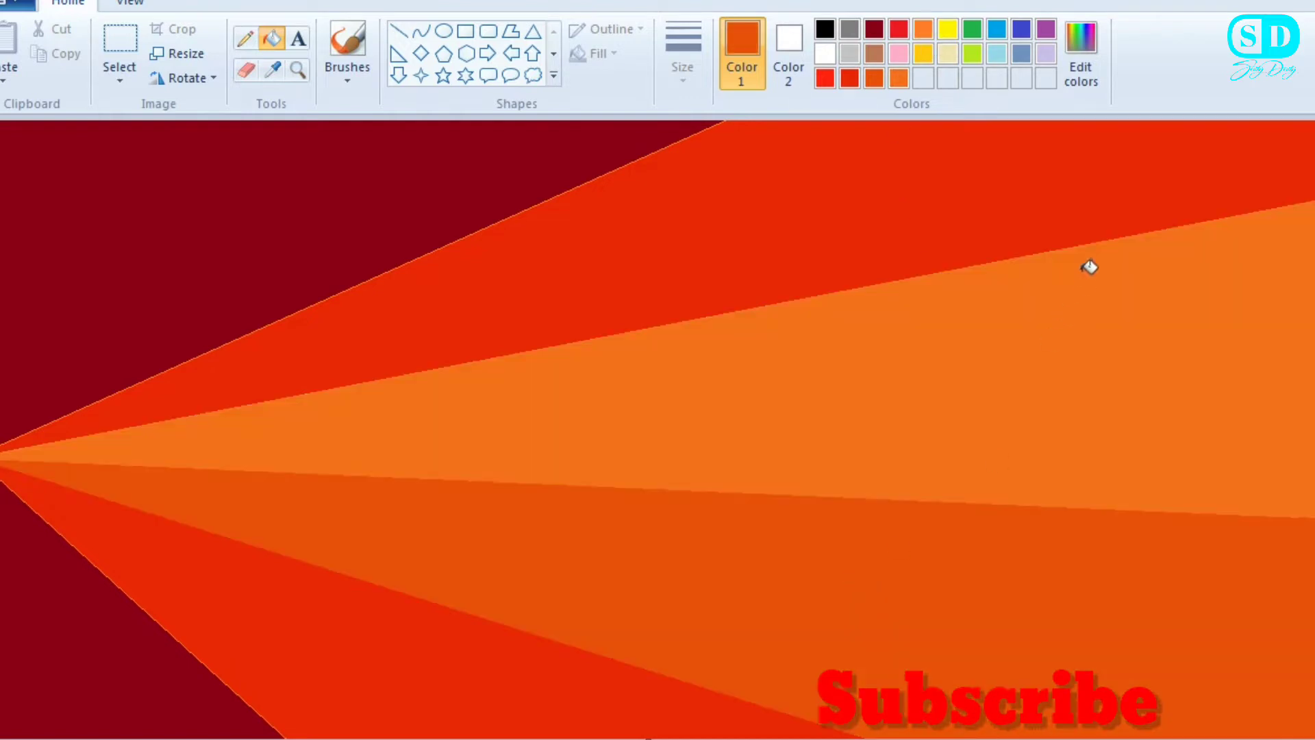
- Resize the image to 1 pixel wide without maintaining the aspect ratio, keeping the vertical size at 555 pixels
left_click(187, 53)
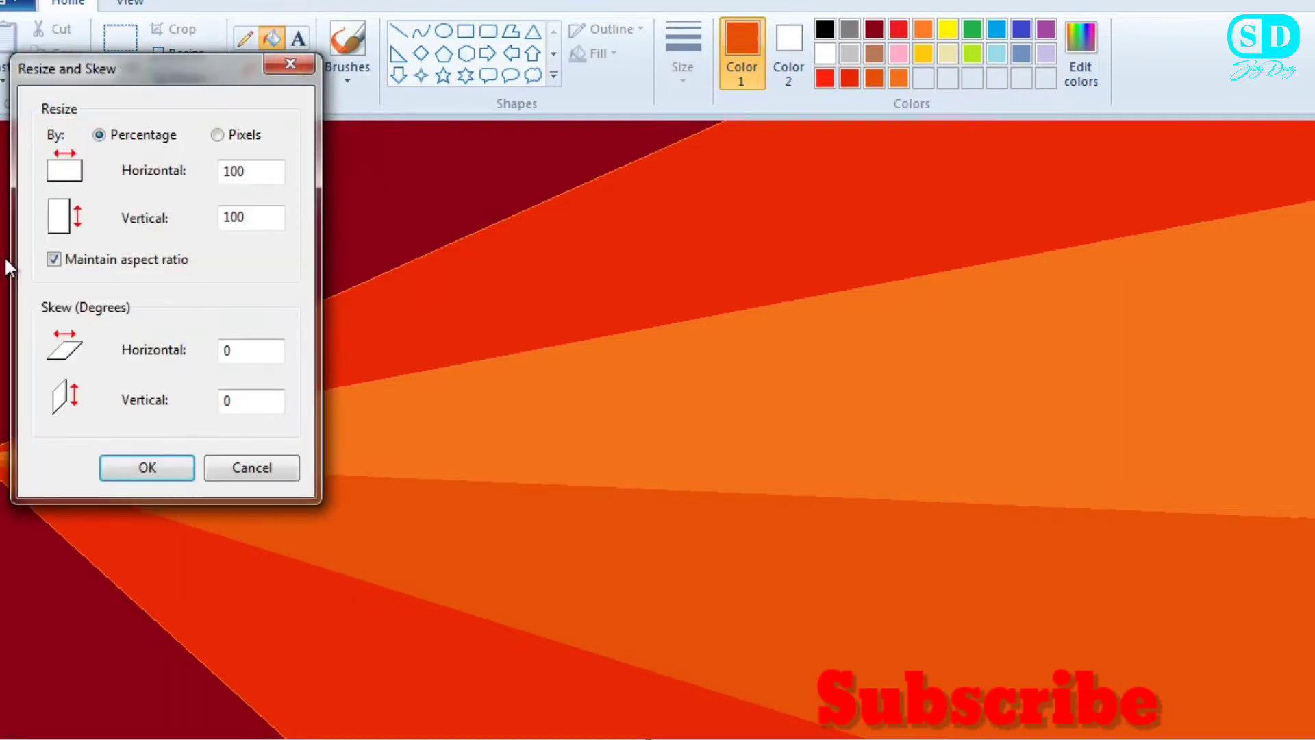
left_click(54, 259)
left_click_drag(258, 177, 194, 173)
type("1")
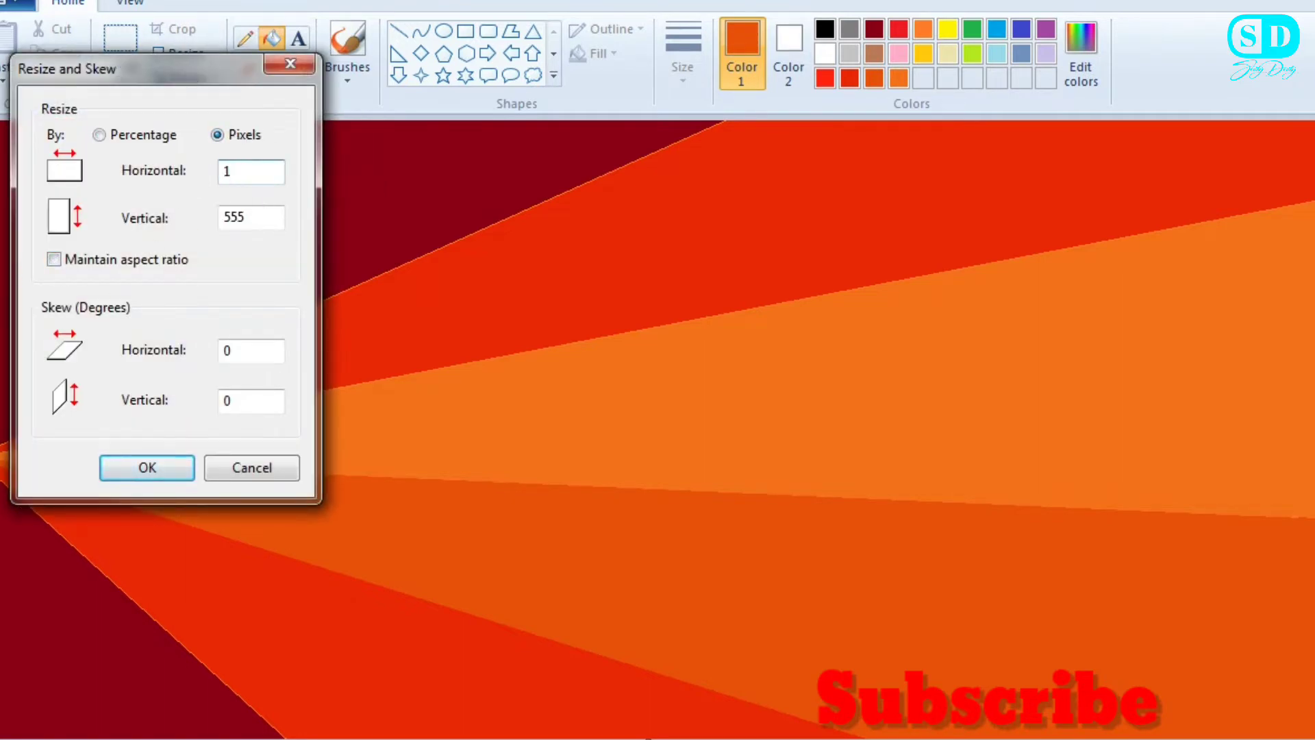
left_click(141, 474)
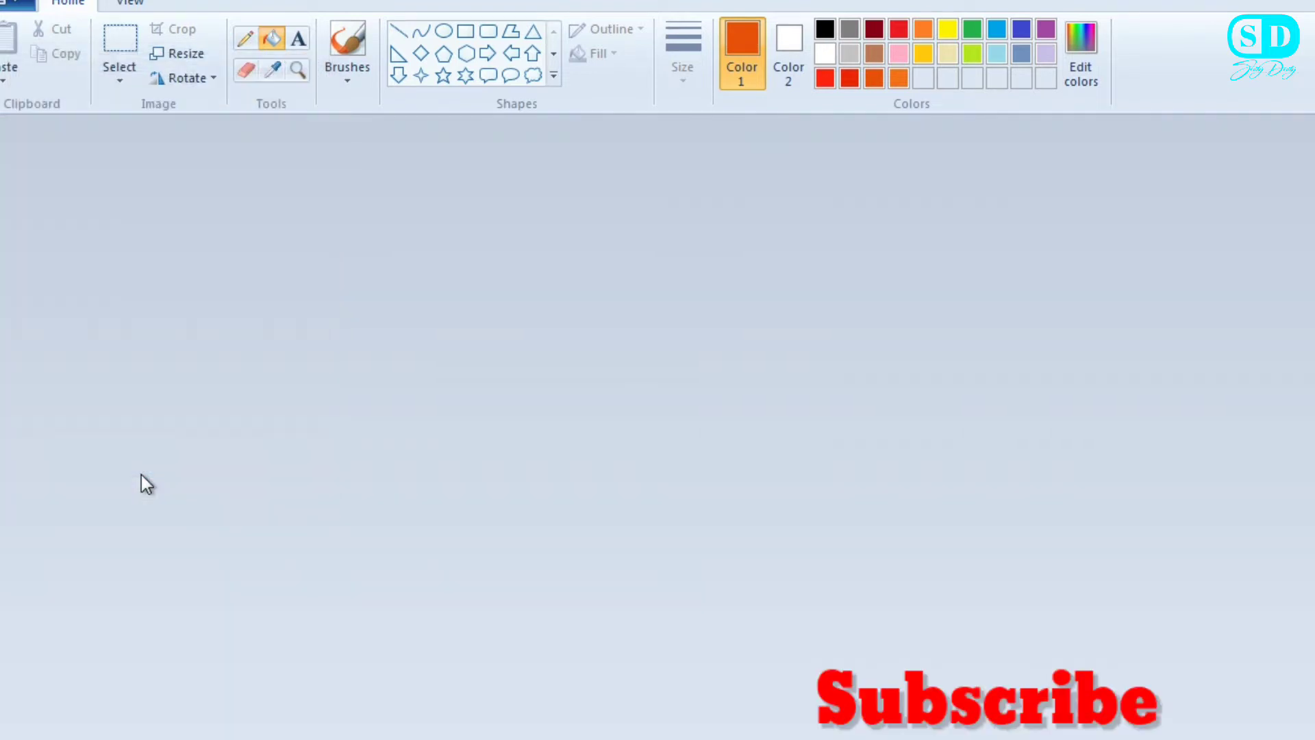
- Resize the image to 1200 pixels wide by 555 pixels high without maintaining the aspect ratio
left_click(178, 56)
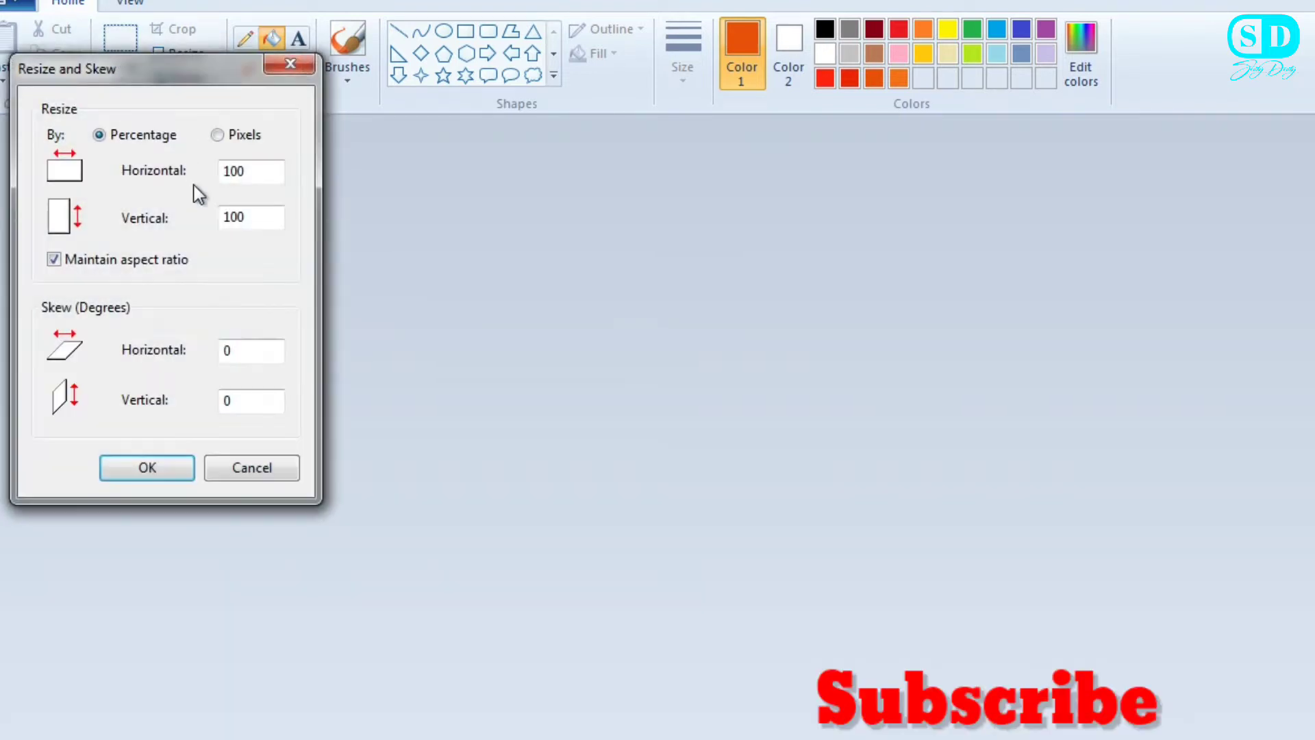
left_click(54, 259)
left_click(249, 130)
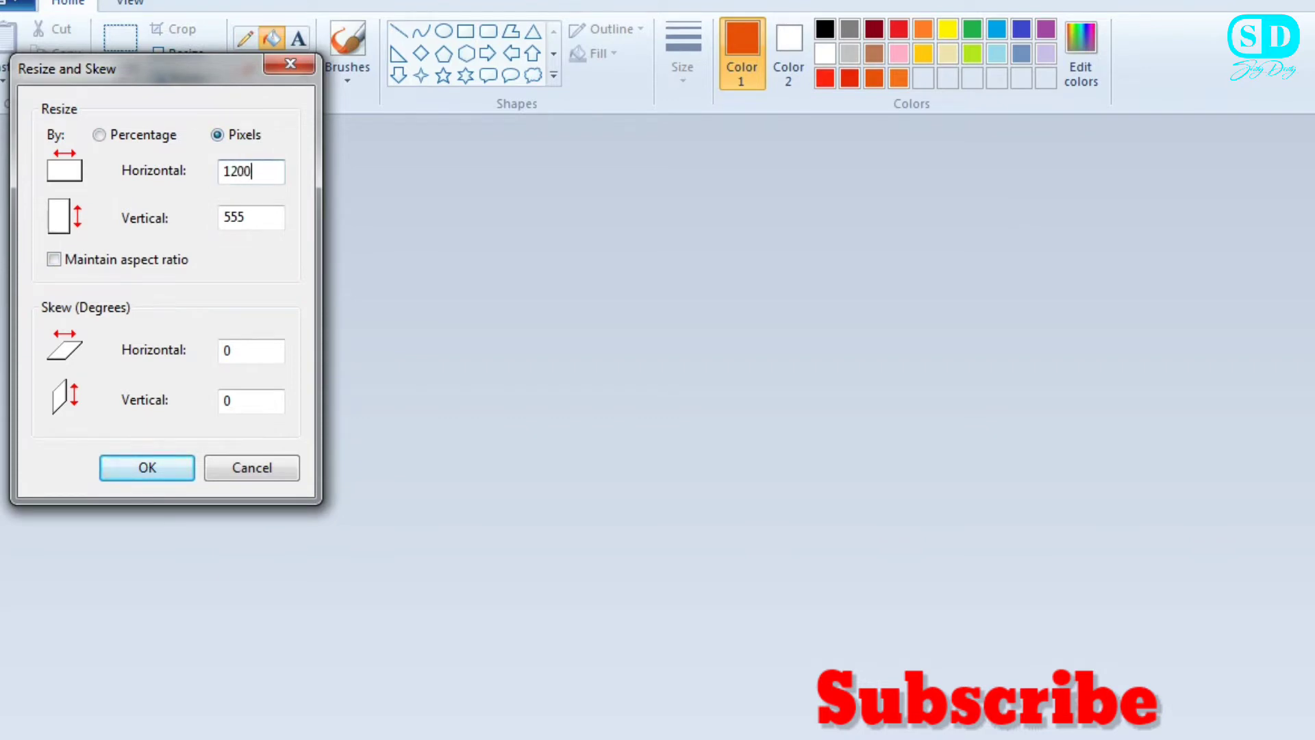
left_click(165, 463)
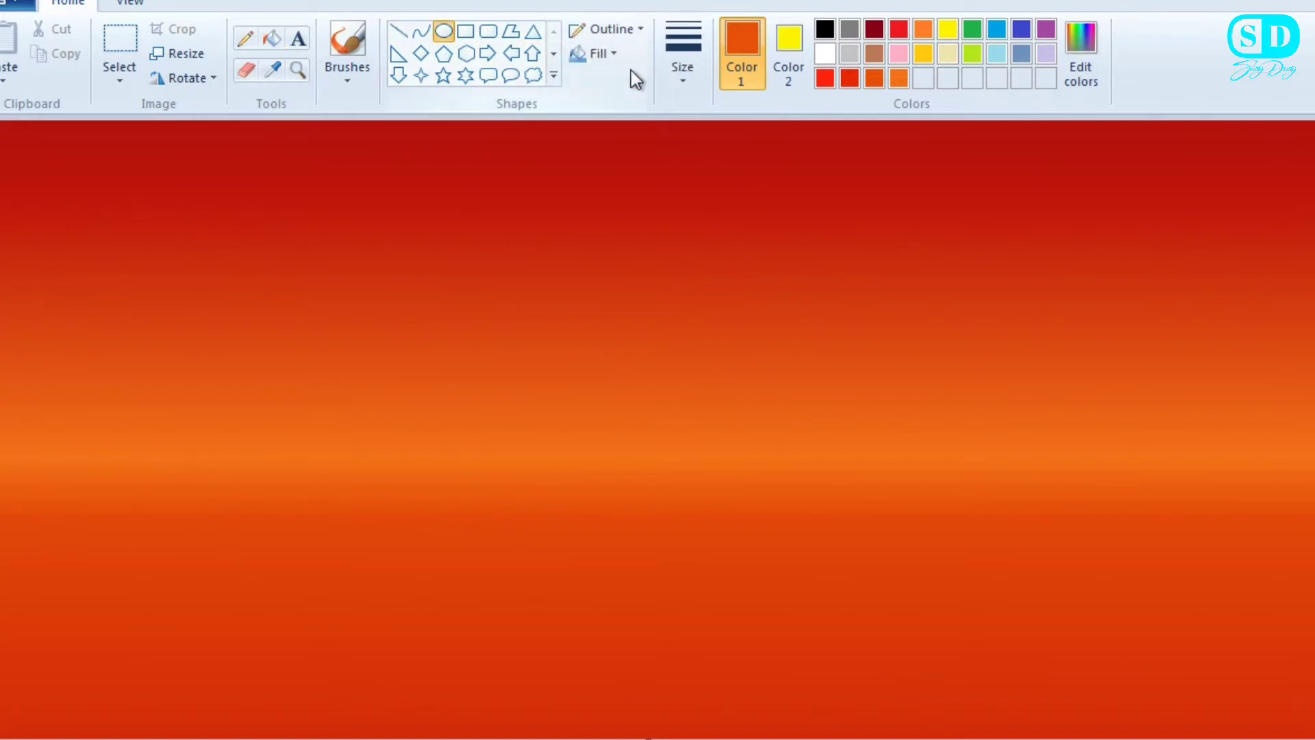
- Draw a circle near the middle of the sky with a solid yellow fill
left_click(685, 69)
left_click(692, 120)
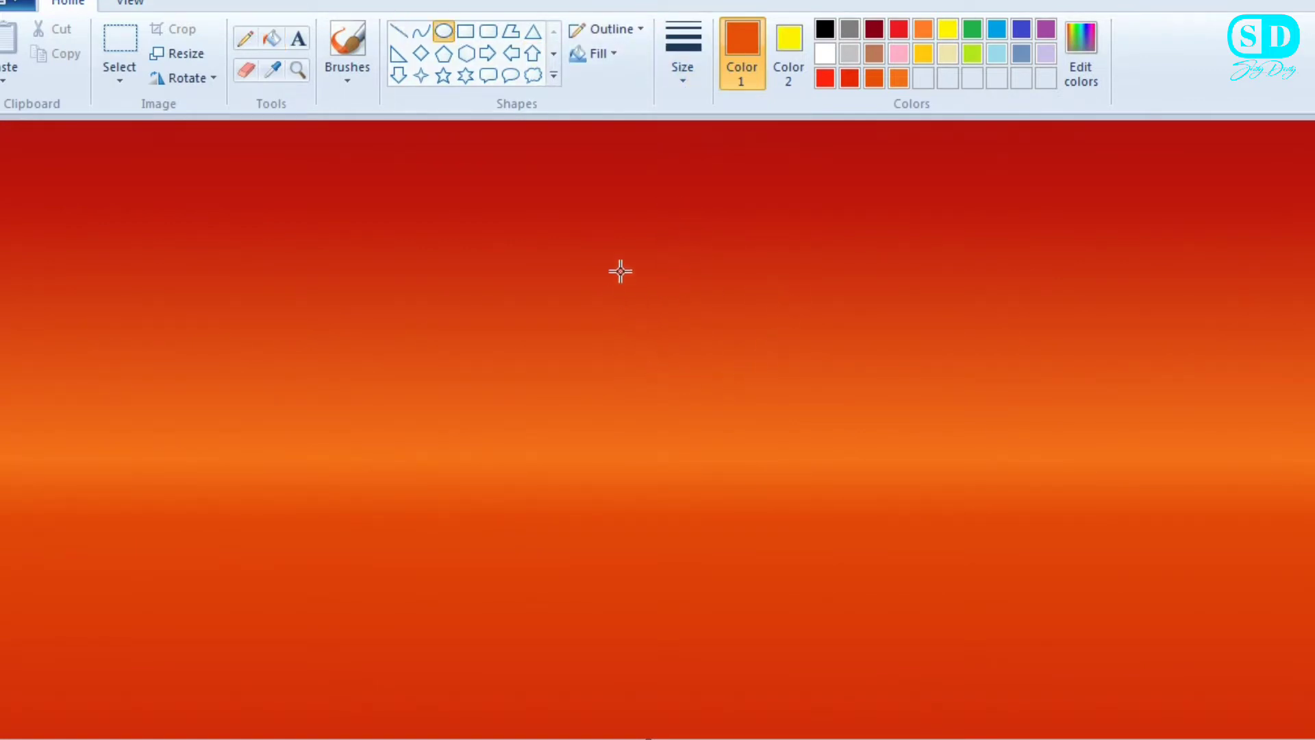
mouse_move(626, 260)
left_mouse_down()
mouse_move(672, 329)
mouse_move(732, 358)
left_mouse_up()
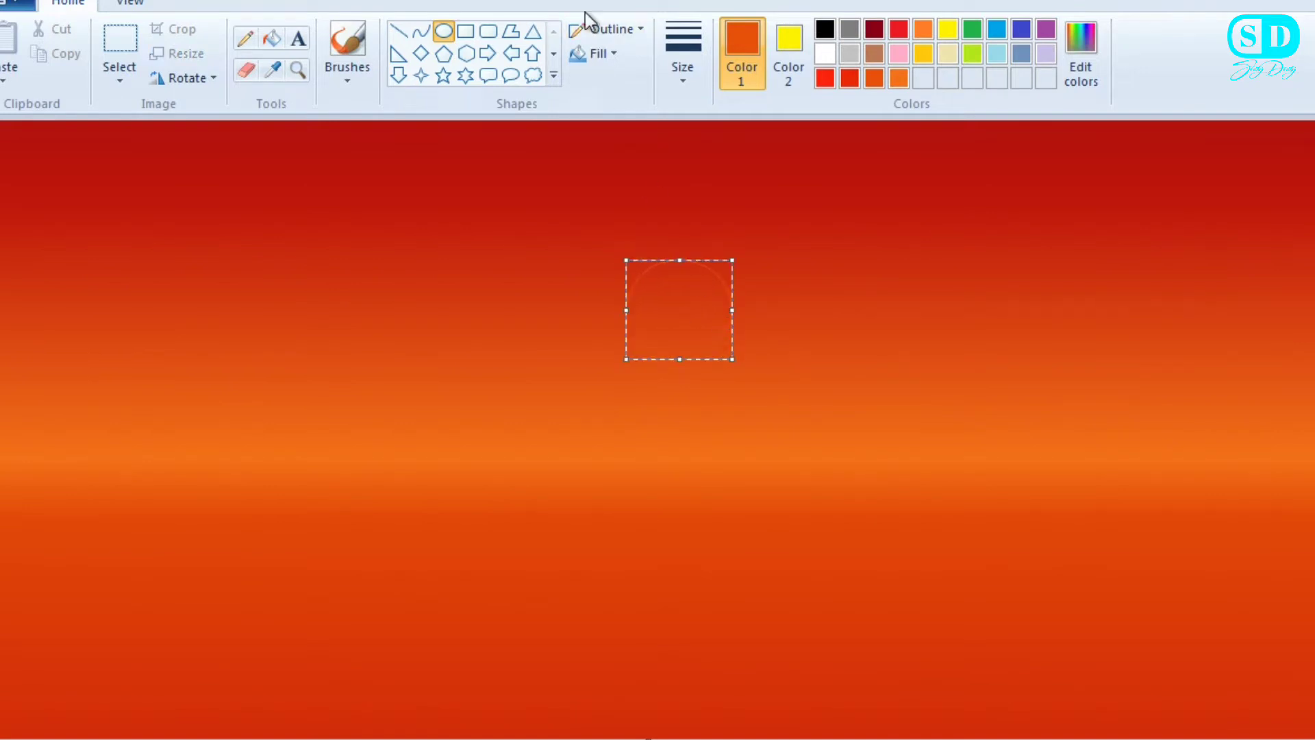
left_click(597, 55)
left_click(617, 109)
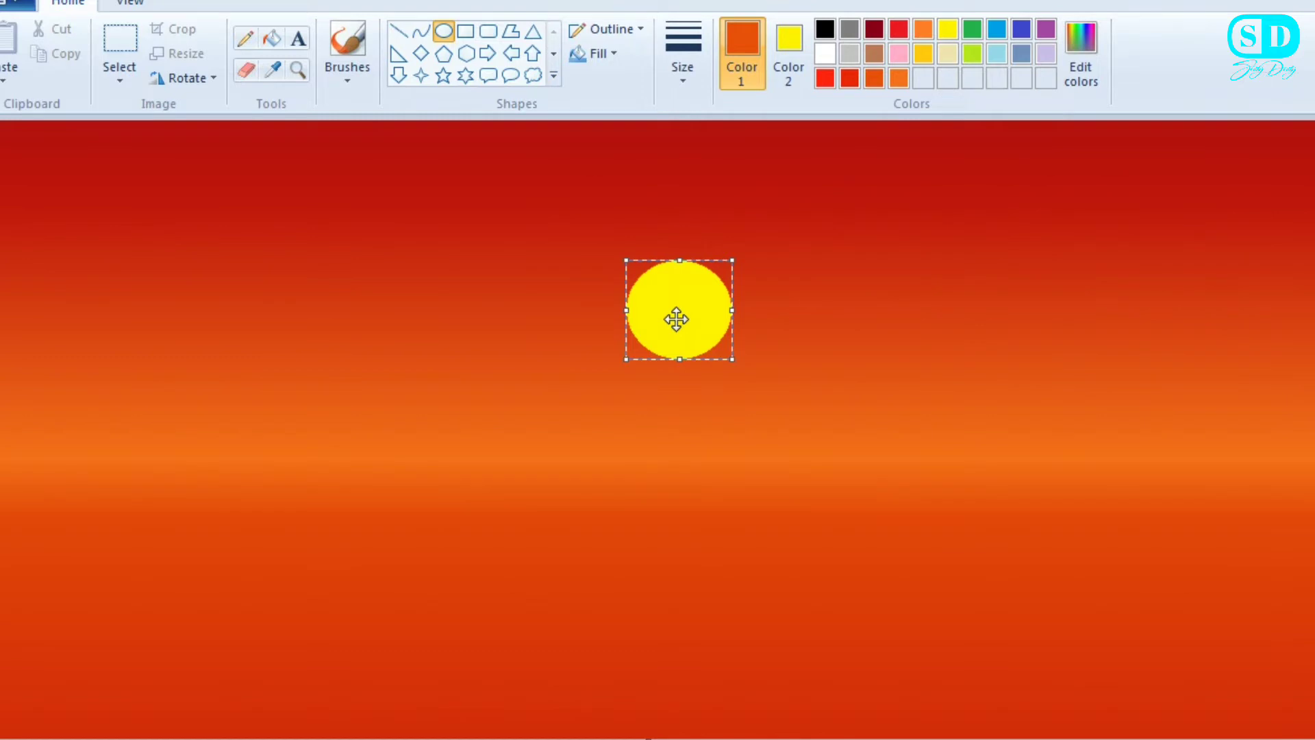
- Enlarge the yellow sun slightly and move it down toward the light orange band
left_click_drag(729, 360, 748, 377)
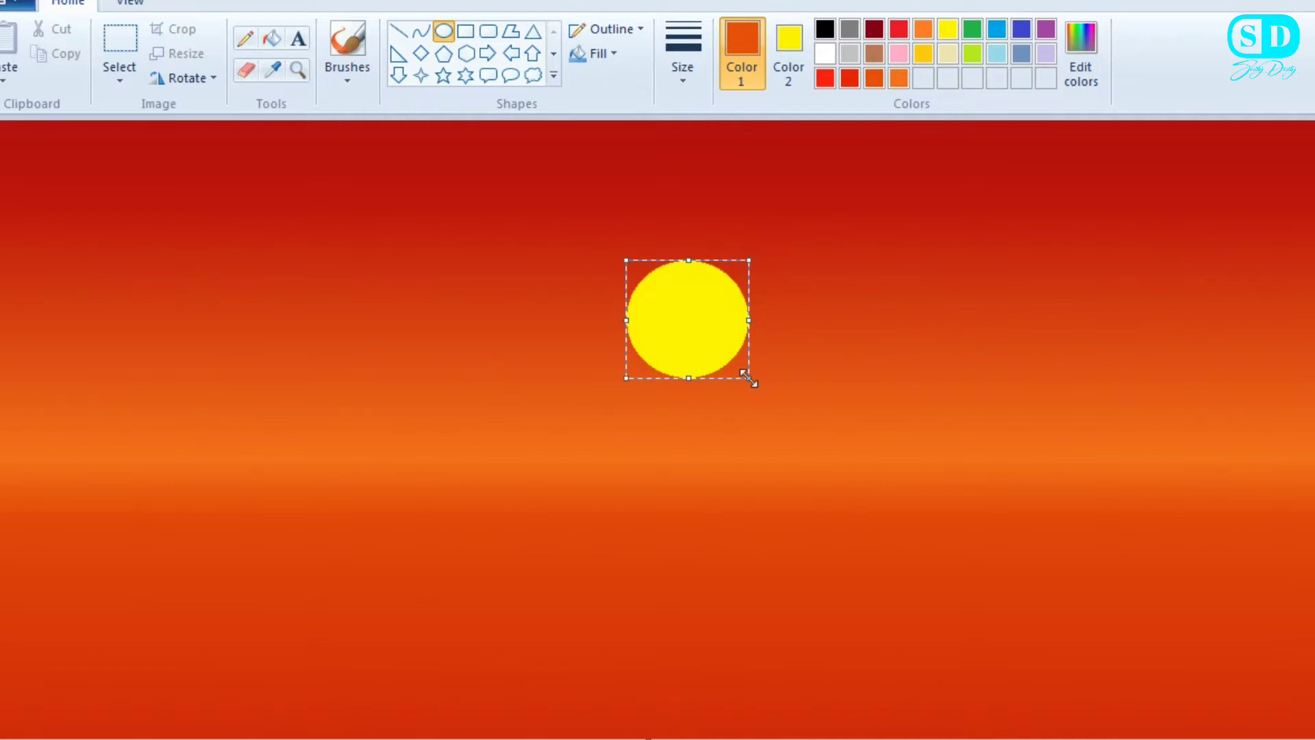
left_click_drag(693, 318, 704, 372)
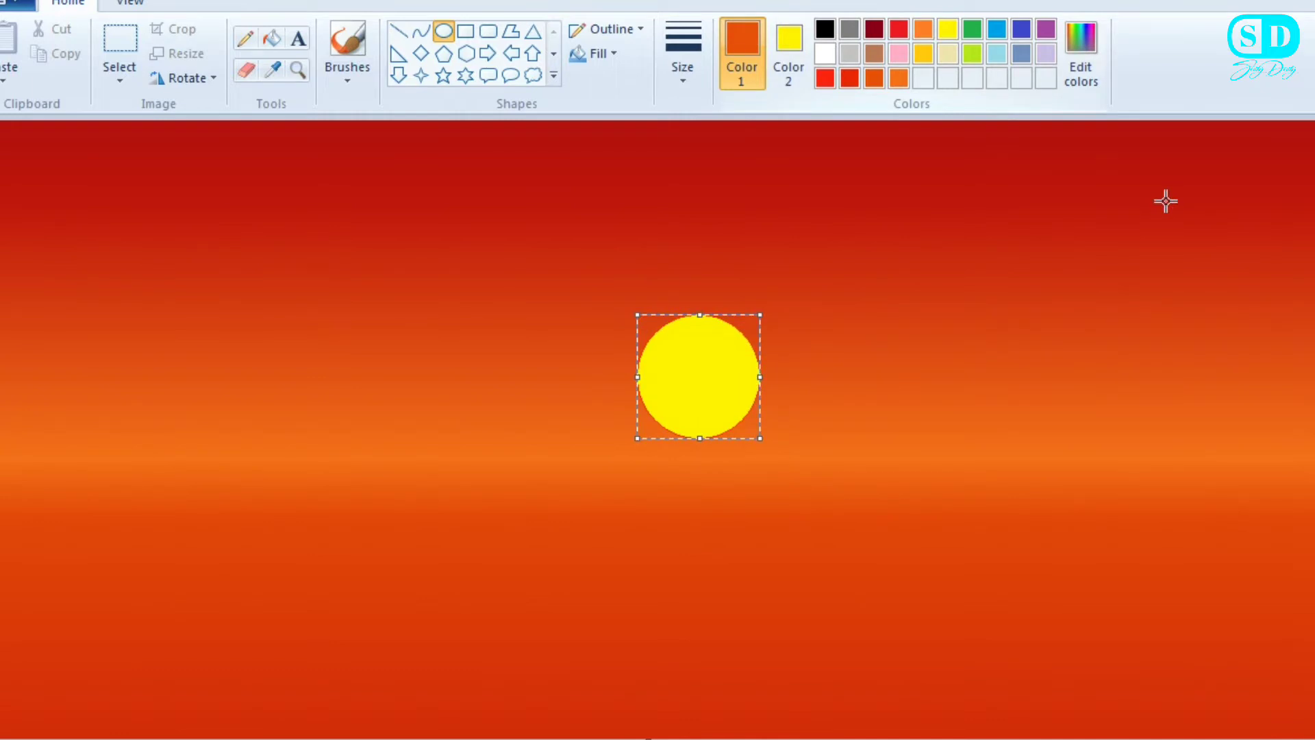
left_click(1165, 202)
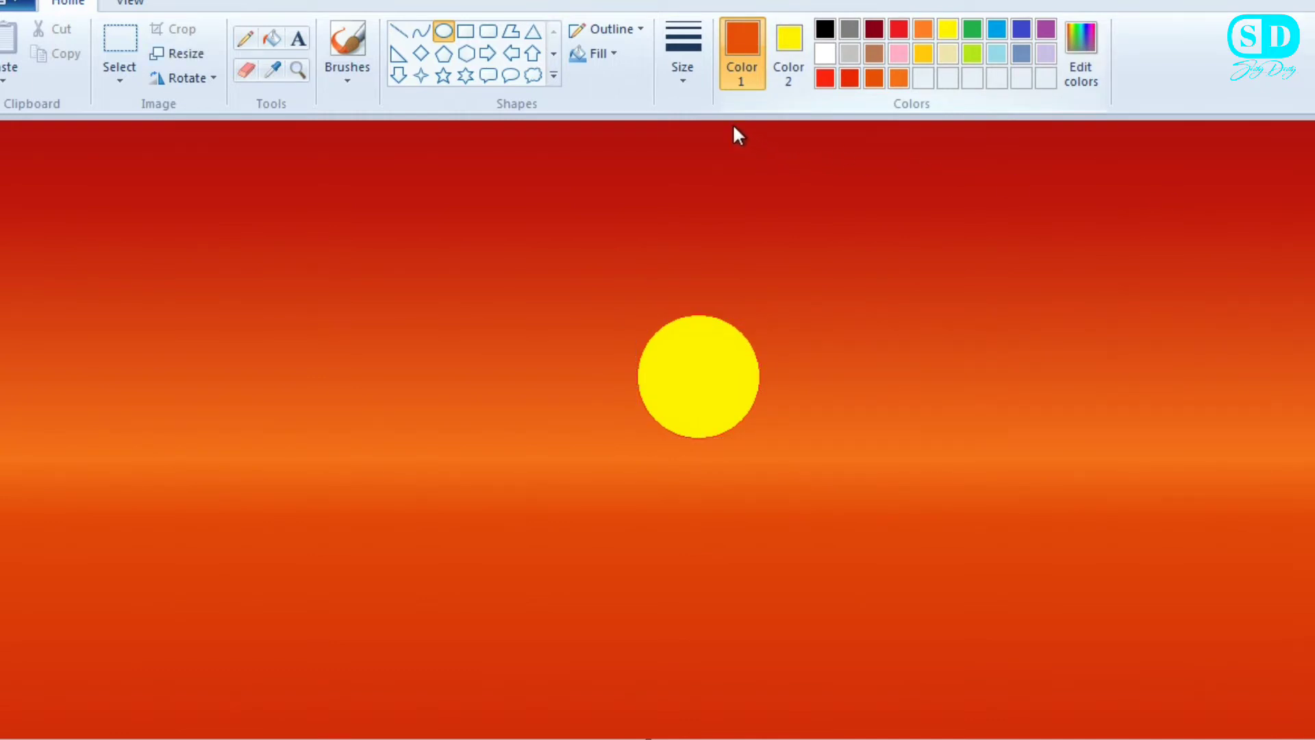
- Paint a black tree trunk rising from the lower left of the canvas with the round brush
left_click(826, 29)
left_click(347, 48)
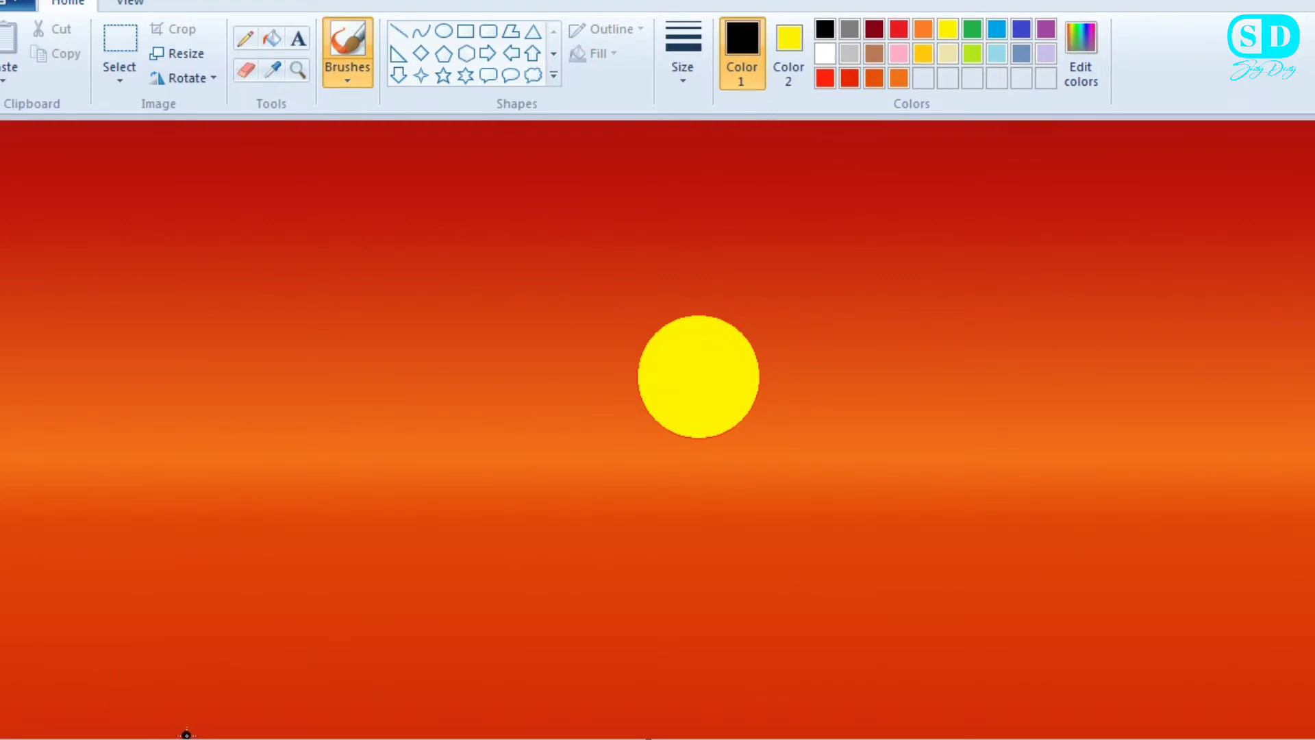
mouse_move(186, 733)
left_mouse_down()
mouse_move(205, 499)
mouse_move(226, 659)
mouse_move(207, 737)
left_mouse_up()
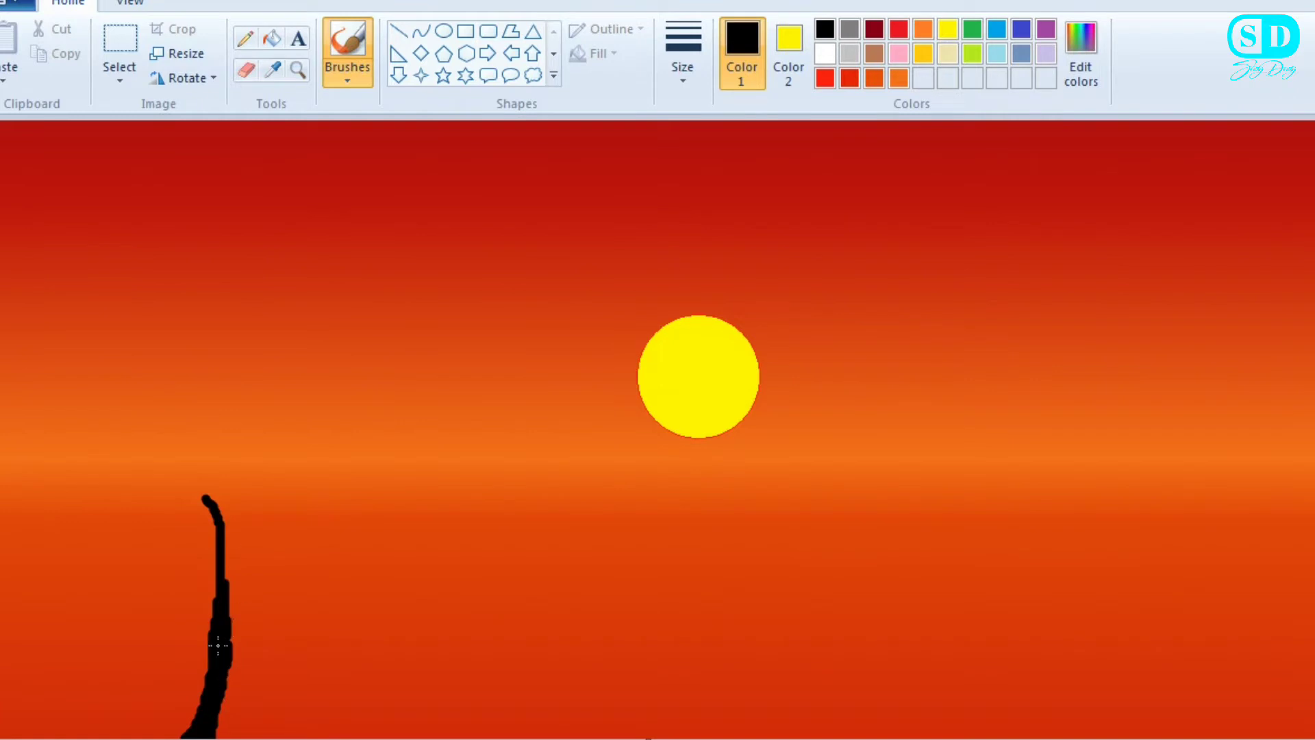
- Paint two long thin black branches from the trunk up toward the sun with a calligraphy brush
left_click(347, 80)
left_click(391, 109)
mouse_move(228, 582)
left_mouse_down()
mouse_move(274, 499)
mouse_move(445, 368)
left_mouse_up()
mouse_move(231, 633)
left_mouse_down()
mouse_move(483, 444)
mouse_move(562, 363)
left_mouse_up()
- Thicken the lower right branch from the trunk to its bend with black calligraphy and round brush strokes
left_click(347, 80)
left_click(390, 109)
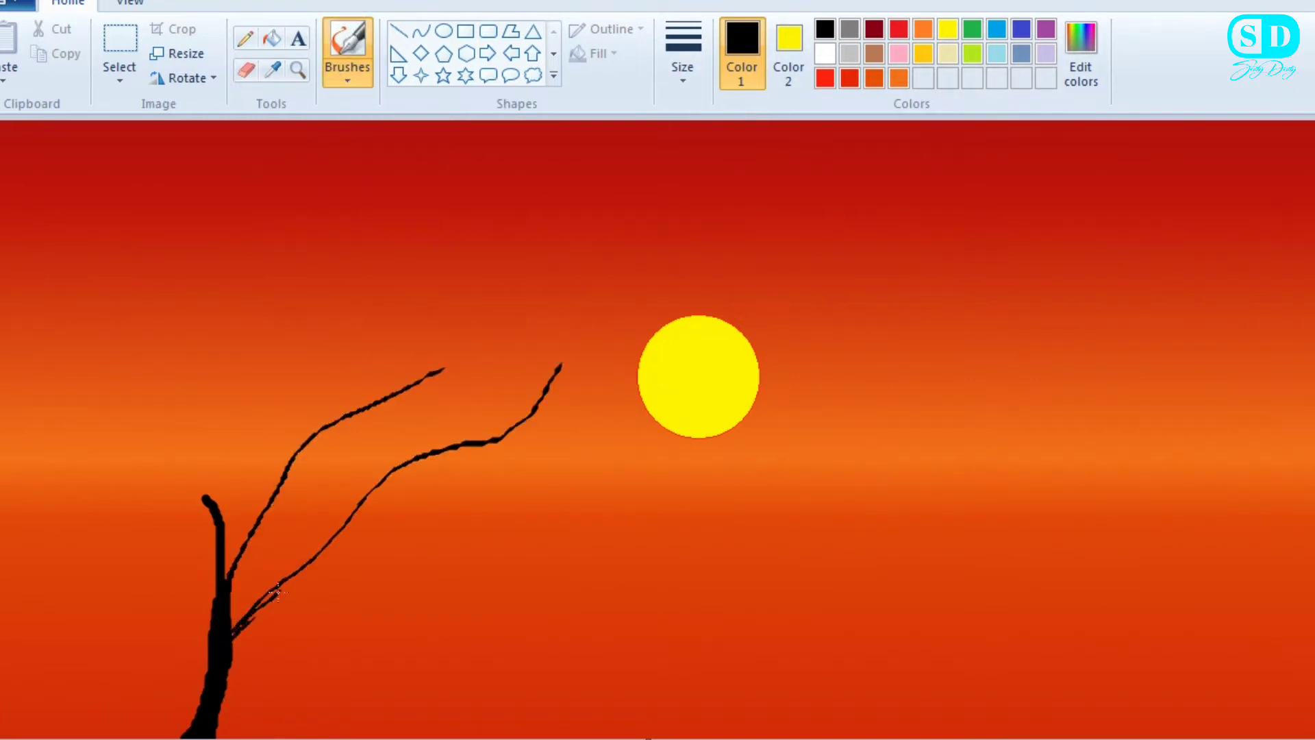
left_click_drag(277, 591, 317, 558)
left_click(347, 80)
left_click(343, 109)
left_click_drag(220, 630, 415, 471)
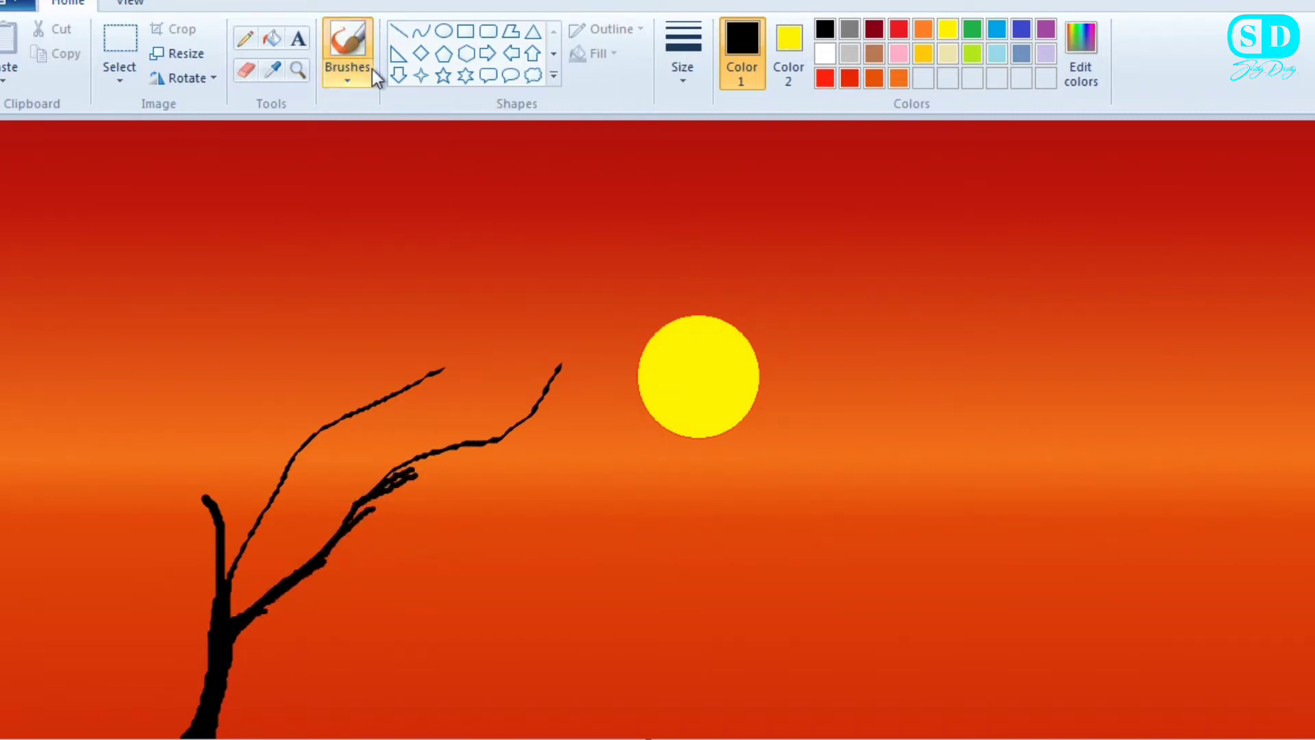
- Thicken the upper right branch where it leaves the trunk and add a short side twig near its bend
left_click(347, 81)
left_click(390, 109)
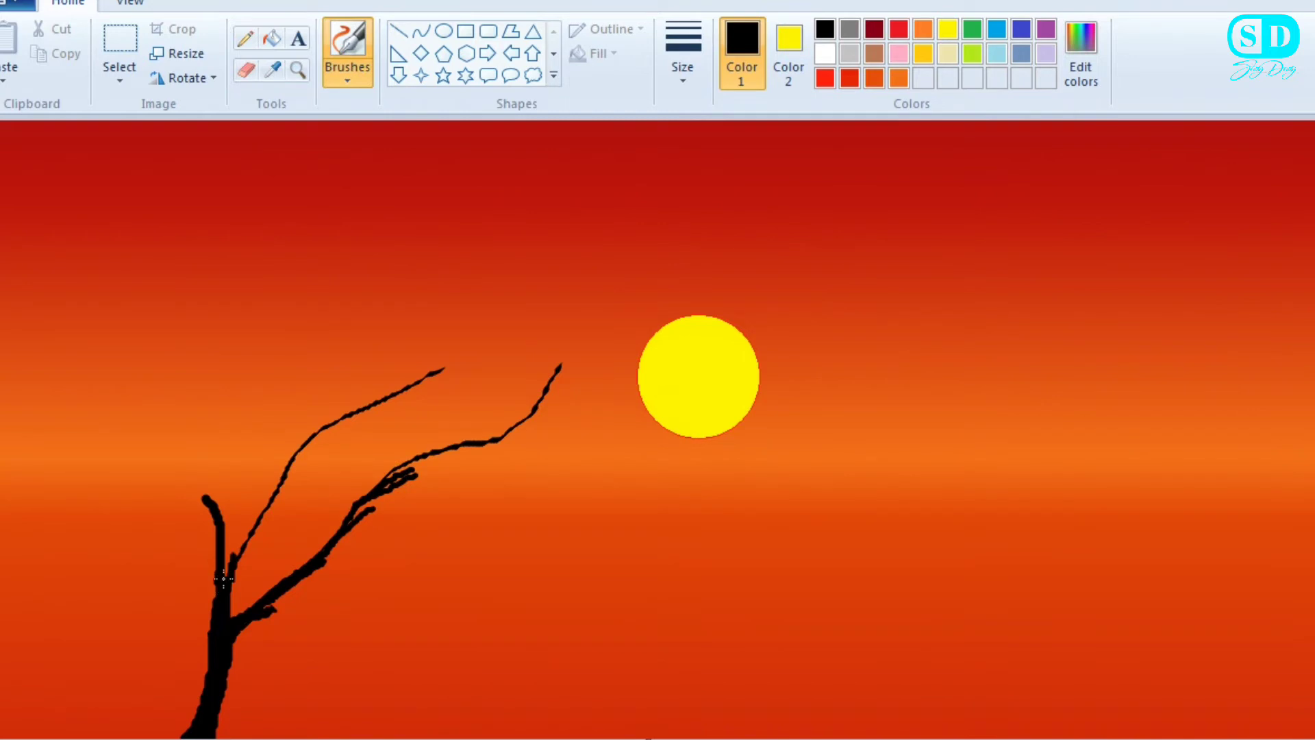
left_click_drag(223, 579, 274, 499)
left_click(348, 80)
mouse_move(241, 558)
left_mouse_down()
mouse_move(327, 431)
mouse_move(393, 417)
left_mouse_up()
- Extend the lower right branch with an offshoot reaching the sun and add a side twig below it
left_click(431, 113)
left_click_drag(500, 439, 650, 344)
left_click_drag(353, 518, 437, 509)
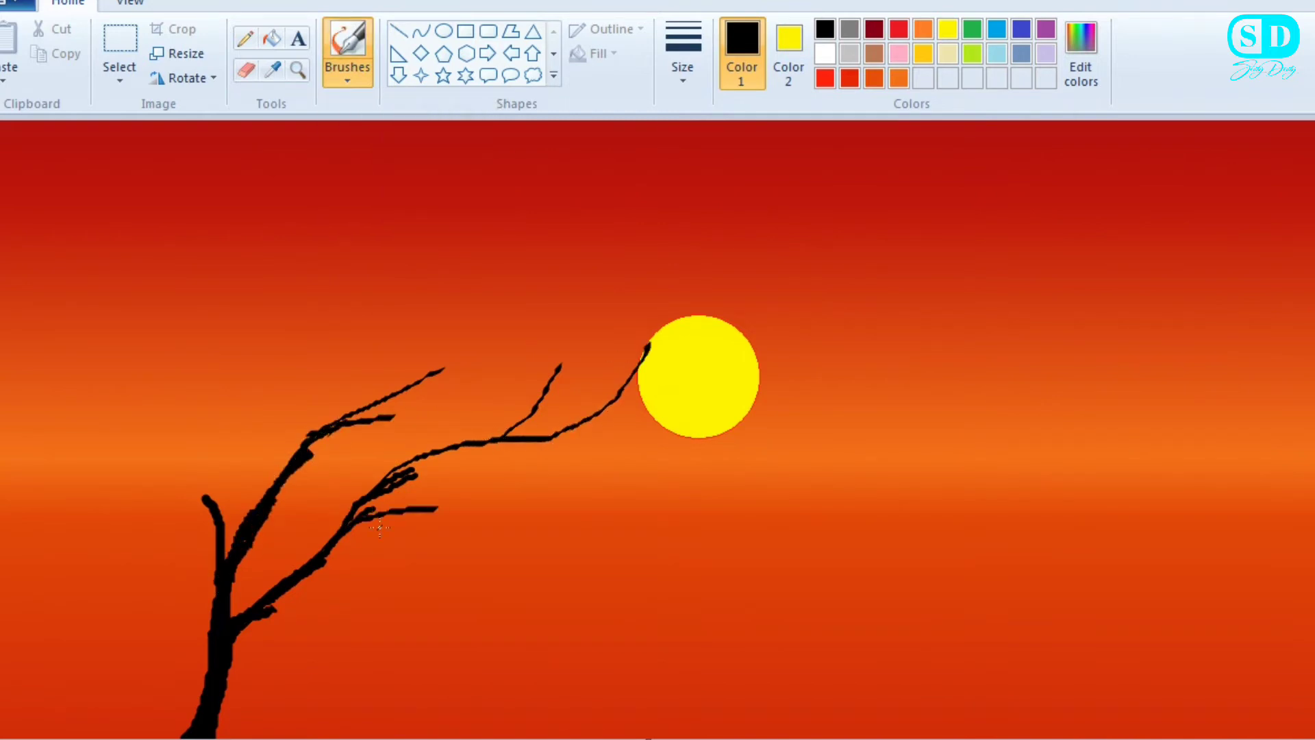
- Paint a forked limb to the left edge and a thick central limb with an upper left offshoot
mouse_move(208, 502)
left_mouse_down()
mouse_move(159, 436)
mouse_move(8, 442)
left_mouse_up()
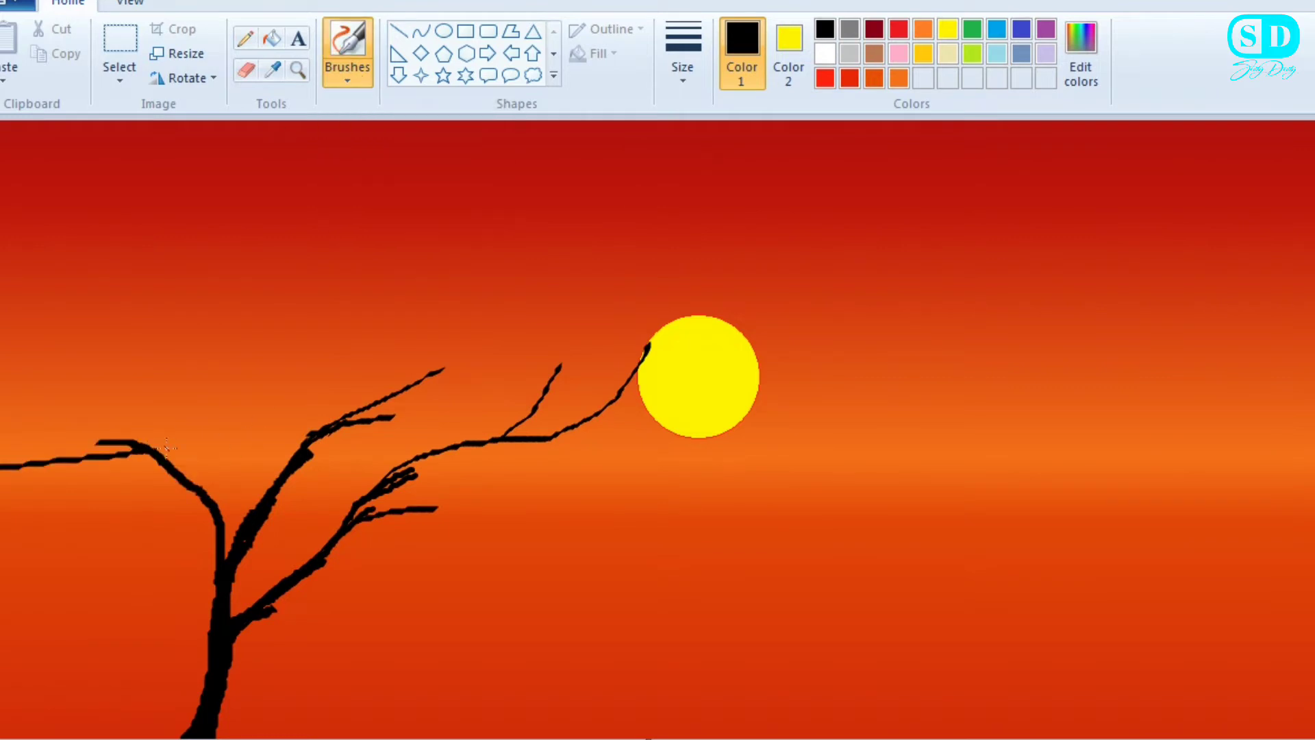
left_click_drag(122, 439, 45, 371)
left_click_drag(229, 556, 249, 314)
left_click_drag(242, 467, 220, 665)
mouse_move(240, 481)
left_mouse_down()
mouse_move(228, 526)
mouse_move(242, 440)
mouse_move(177, 303)
left_mouse_up()
- Add thin black twigs along both sides of the central limb with the calligraphy brushes
left_click(348, 79)
left_click(434, 118)
left_click_drag(208, 344, 146, 317)
mouse_move(238, 413)
left_mouse_down()
mouse_move(218, 379)
mouse_move(283, 348)
left_mouse_up()
left_click(355, 81)
left_click(389, 118)
left_click_drag(248, 461, 279, 404)
- Paint a forked offshoot rising from the upper right branch with a short twig beside it
left_click_drag(322, 429, 402, 306)
left_click_drag(368, 359, 461, 317)
left_click_drag(340, 376, 325, 419)
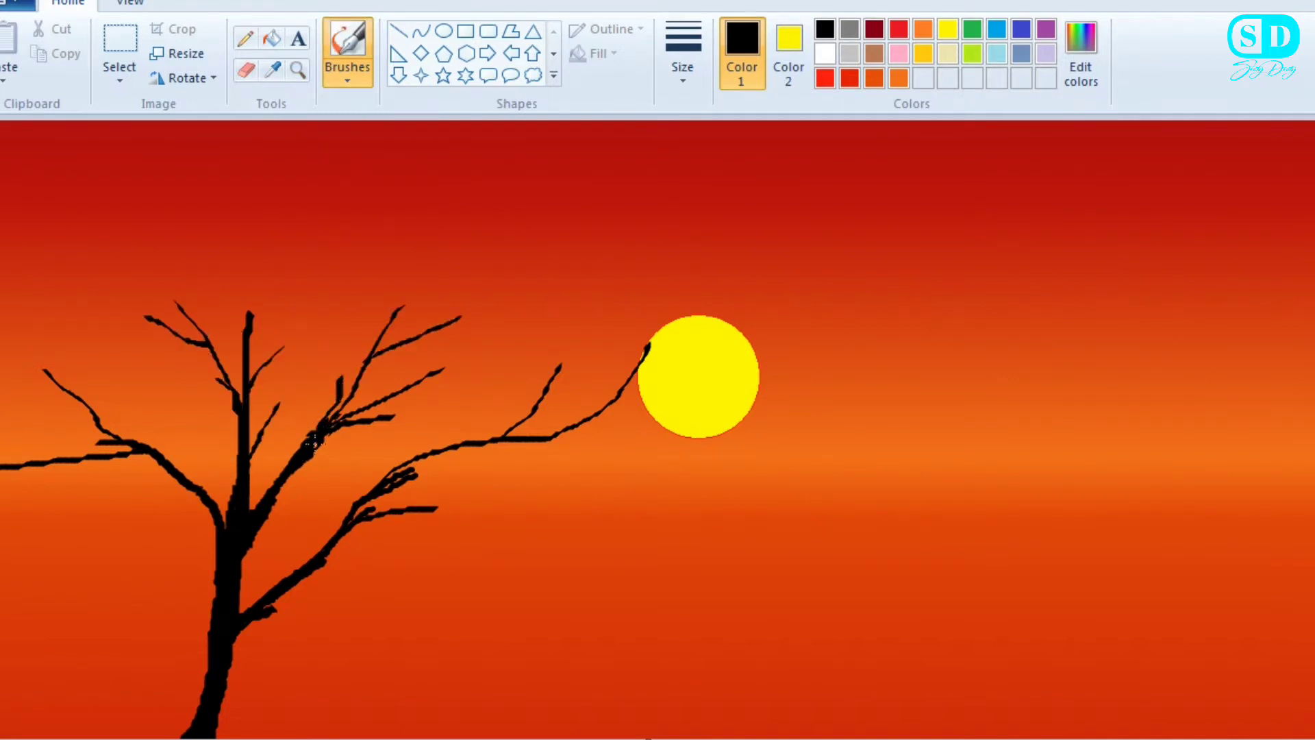
- Add small twigs at the top and left of the tree and thicken the base of the trunk
left_click(347, 79)
left_click(434, 117)
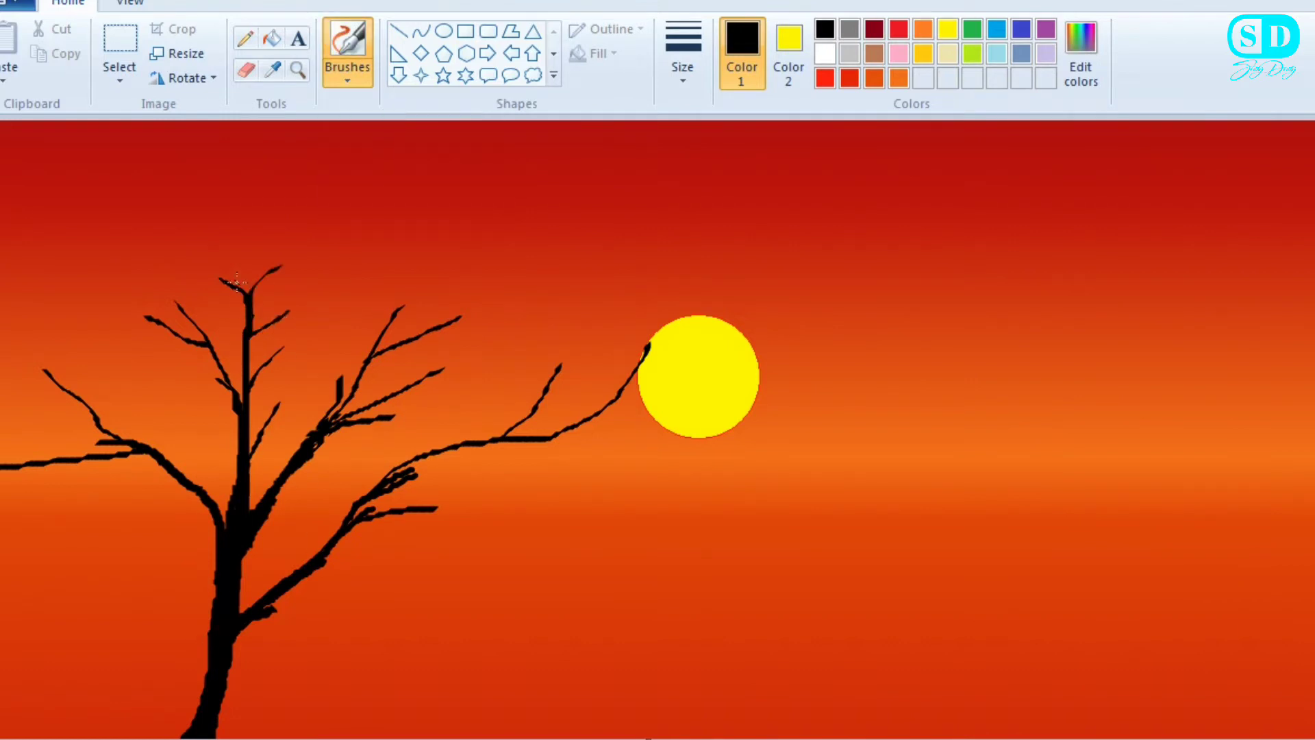
left_click_drag(237, 280, 211, 265)
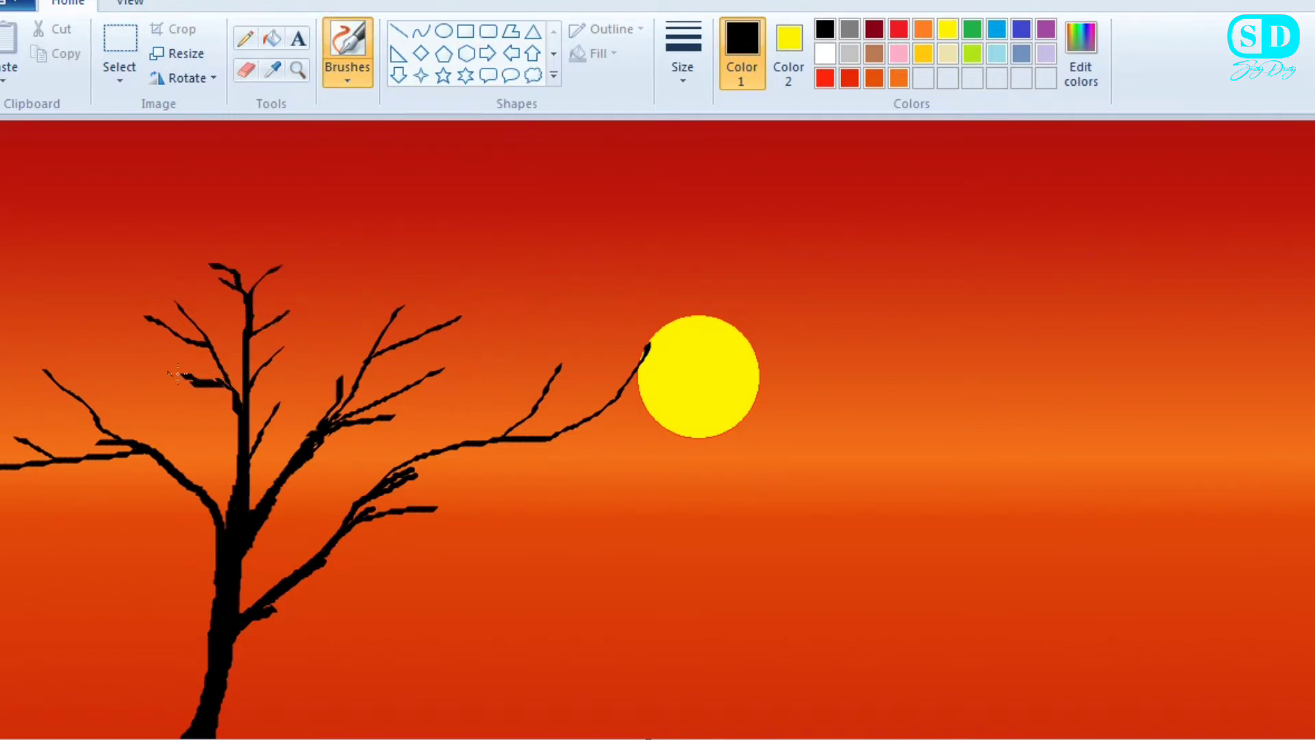
mouse_move(229, 656)
left_mouse_down()
mouse_move(196, 713)
mouse_move(229, 702)
left_mouse_up()
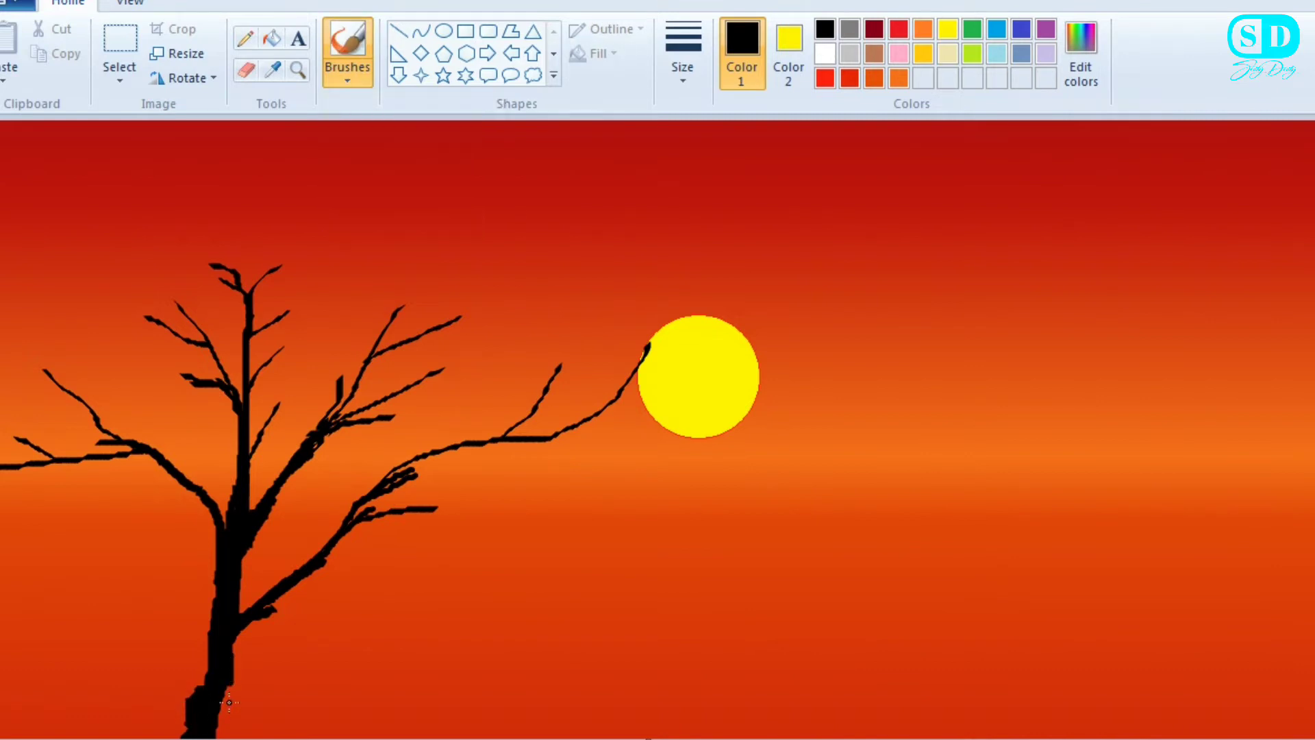
mouse_move(233, 624)
left_mouse_down()
mouse_move(225, 695)
mouse_move(187, 681)
left_mouse_up()
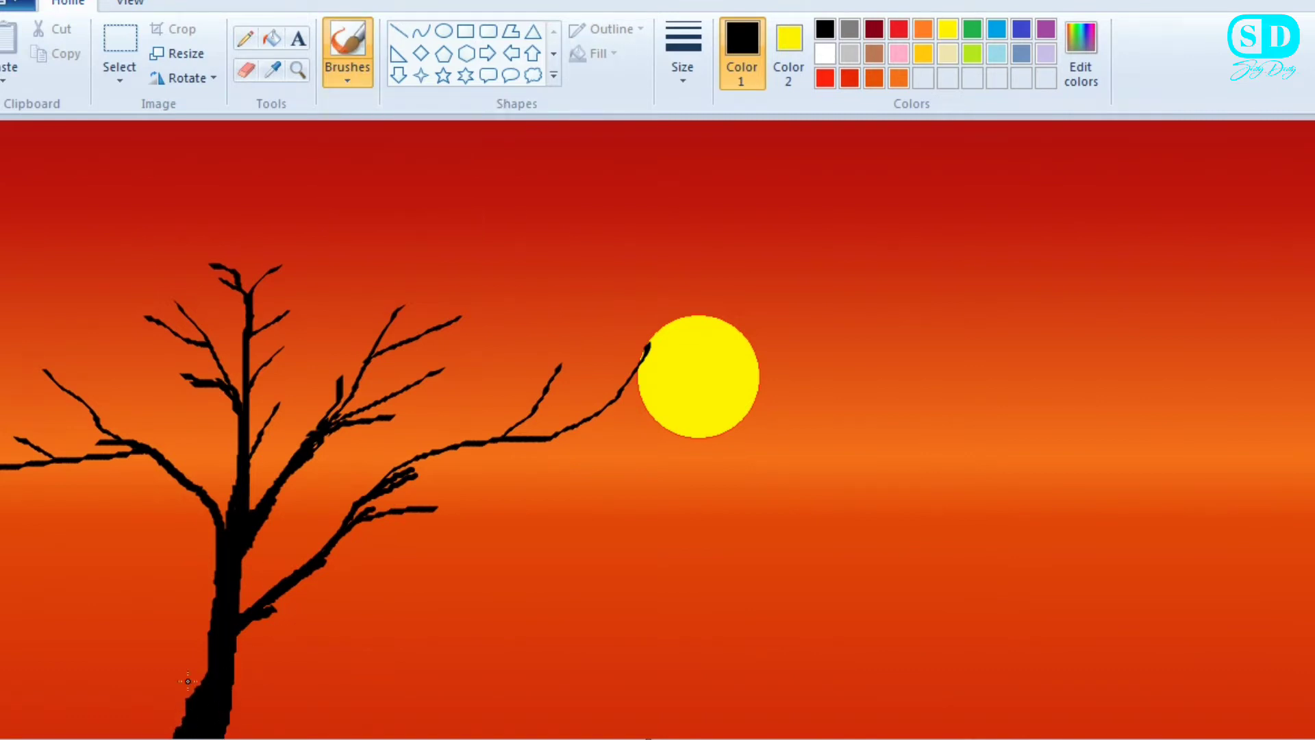
- Paint more thin black twigs on the treetop and right-hand branches with a calligraphy brush
left_click(348, 80)
left_click(438, 109)
key("ctrl+z")
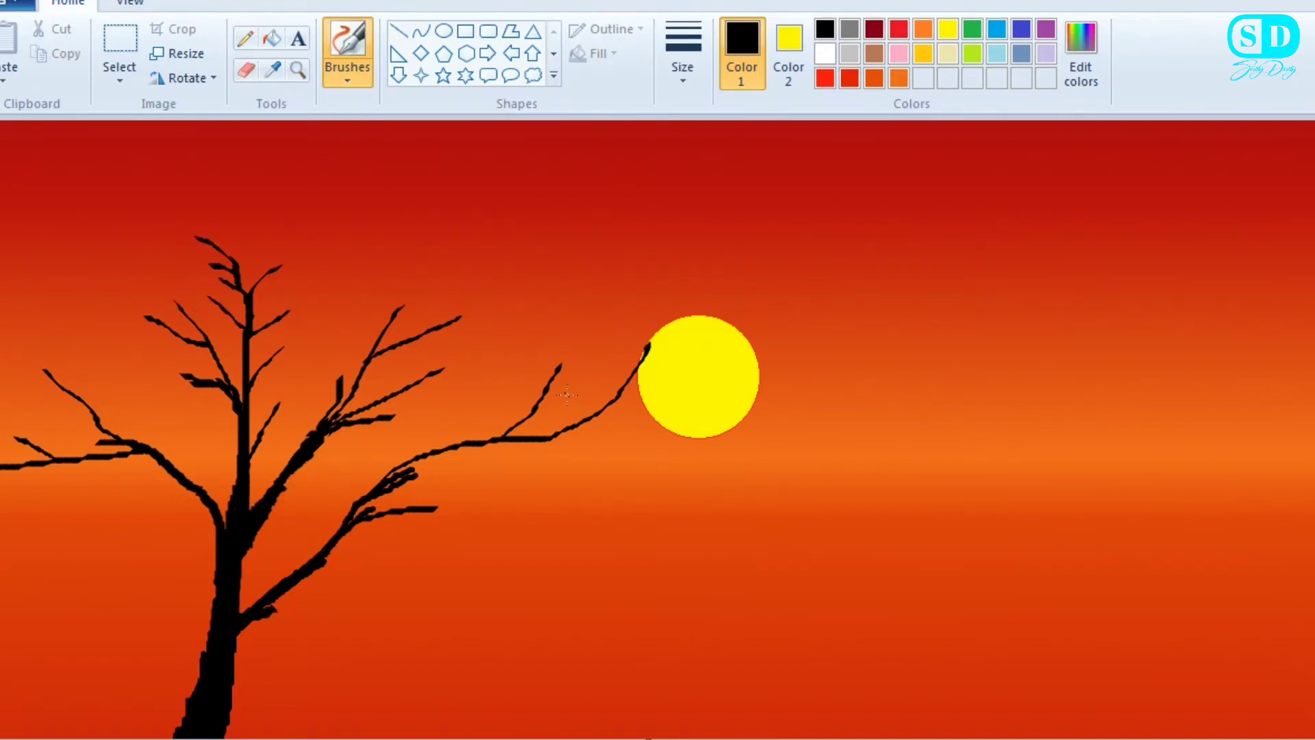
left_click_drag(383, 329, 351, 300)
left_click_drag(342, 376, 320, 362)
left_click_drag(535, 411, 610, 372)
left_click_drag(391, 322, 463, 308)
left_click_drag(264, 281, 334, 264)
left_click_drag(419, 505, 476, 447)
left_click_drag(437, 511, 513, 462)
left_click_drag(389, 477, 431, 426)
left_click_drag(321, 553, 326, 489)
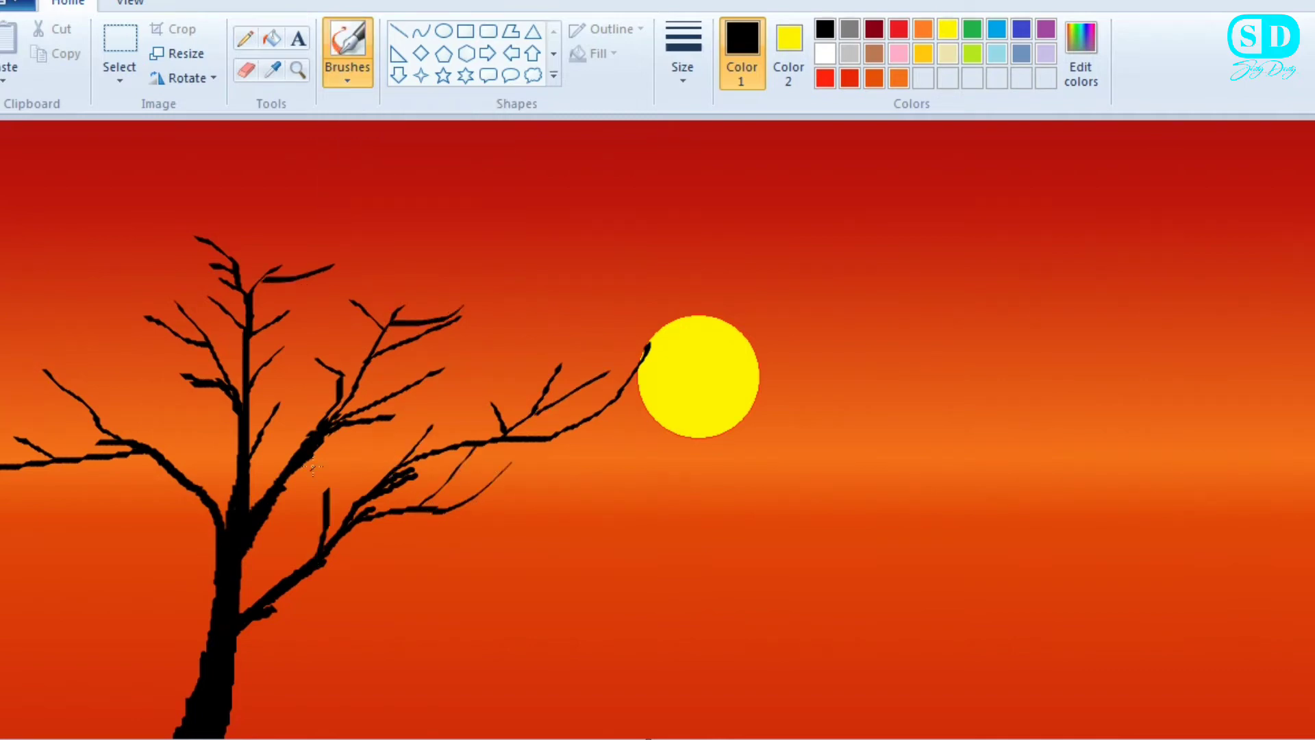
left_click_drag(392, 321, 413, 266)
- Spray black leaf clusters around the treetop and left branches with the airbrush
left_click(347, 81)
left_click(479, 113)
left_click(192, 242)
left_click(283, 260)
left_click(332, 264)
left_click(178, 302)
left_click(220, 203)
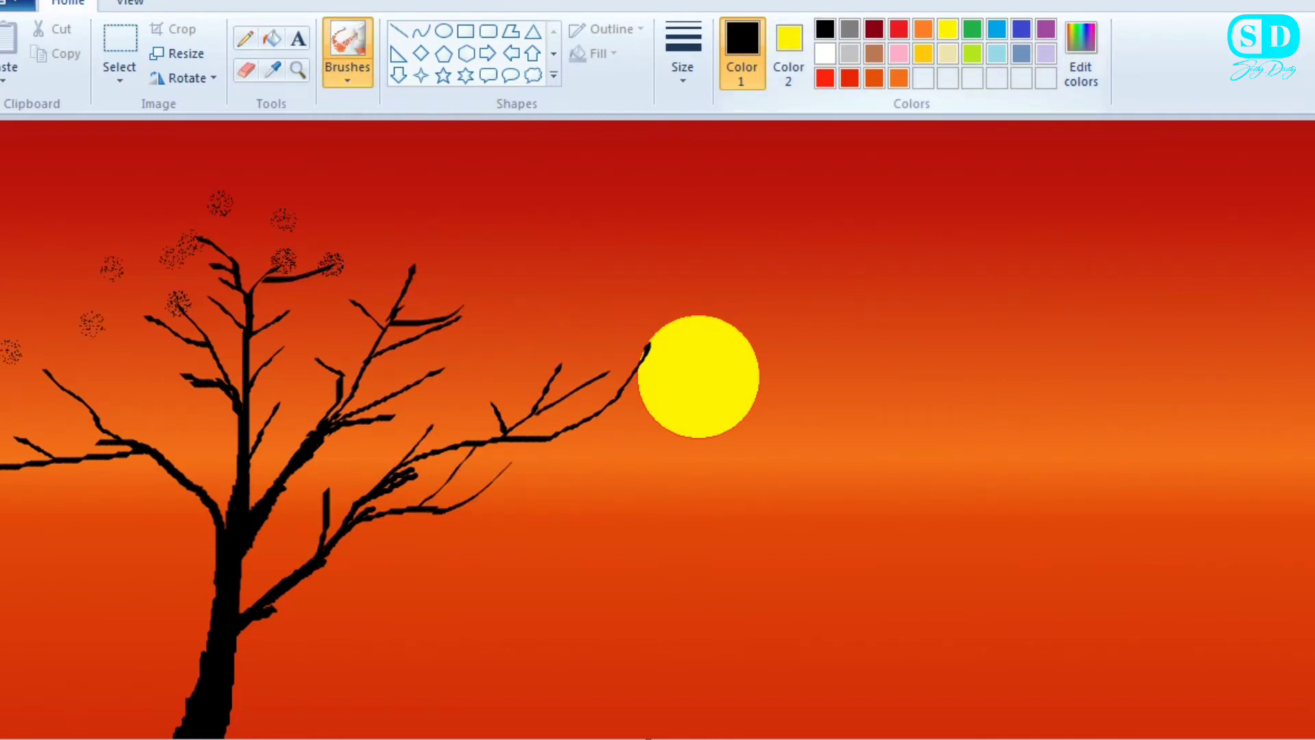
left_click(169, 474)
left_click(27, 497)
left_click(13, 406)
- Spray black leaf clusters along the tree's middle and right-hand branches, out to the branch tip touching the sun
left_click(291, 319)
left_click(445, 350)
left_click(317, 360)
left_click(435, 369)
left_click(395, 422)
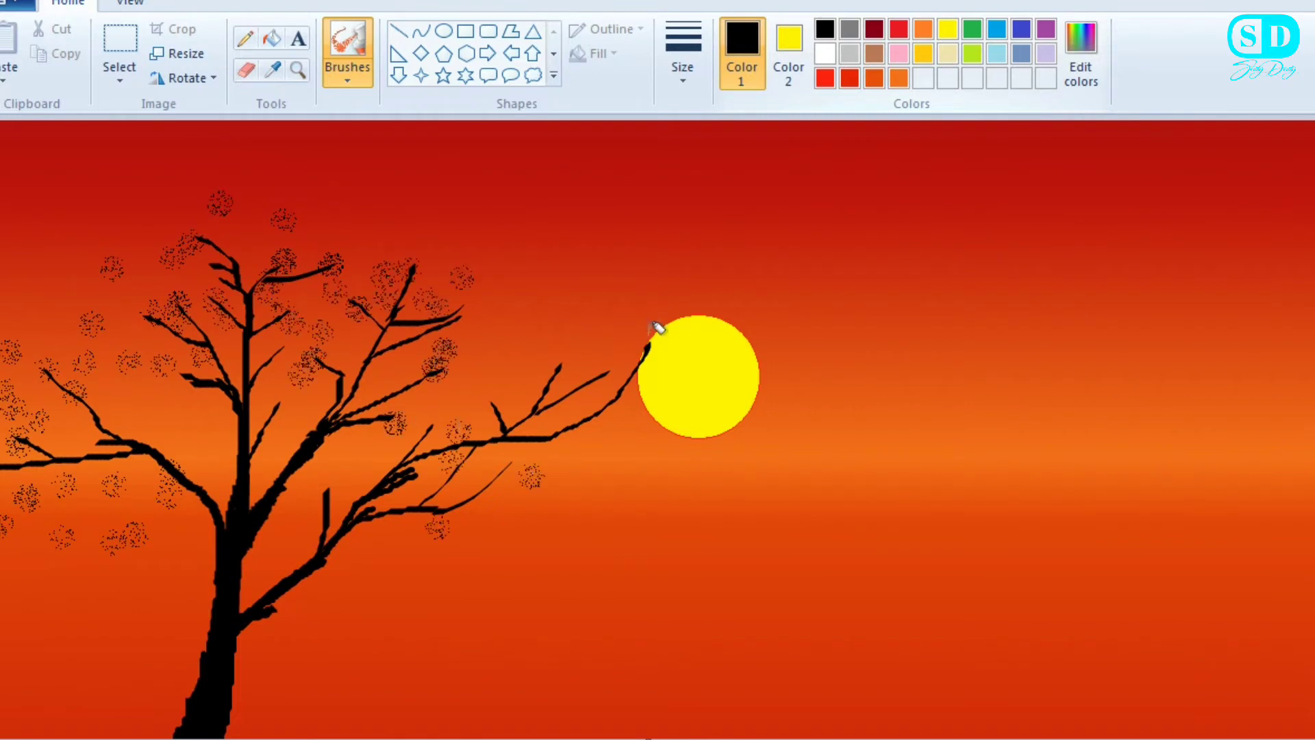
left_click(649, 335)
left_click(521, 376)
left_click(584, 436)
left_click(560, 368)
left_click(473, 425)
left_click(463, 319)
left_click(417, 255)
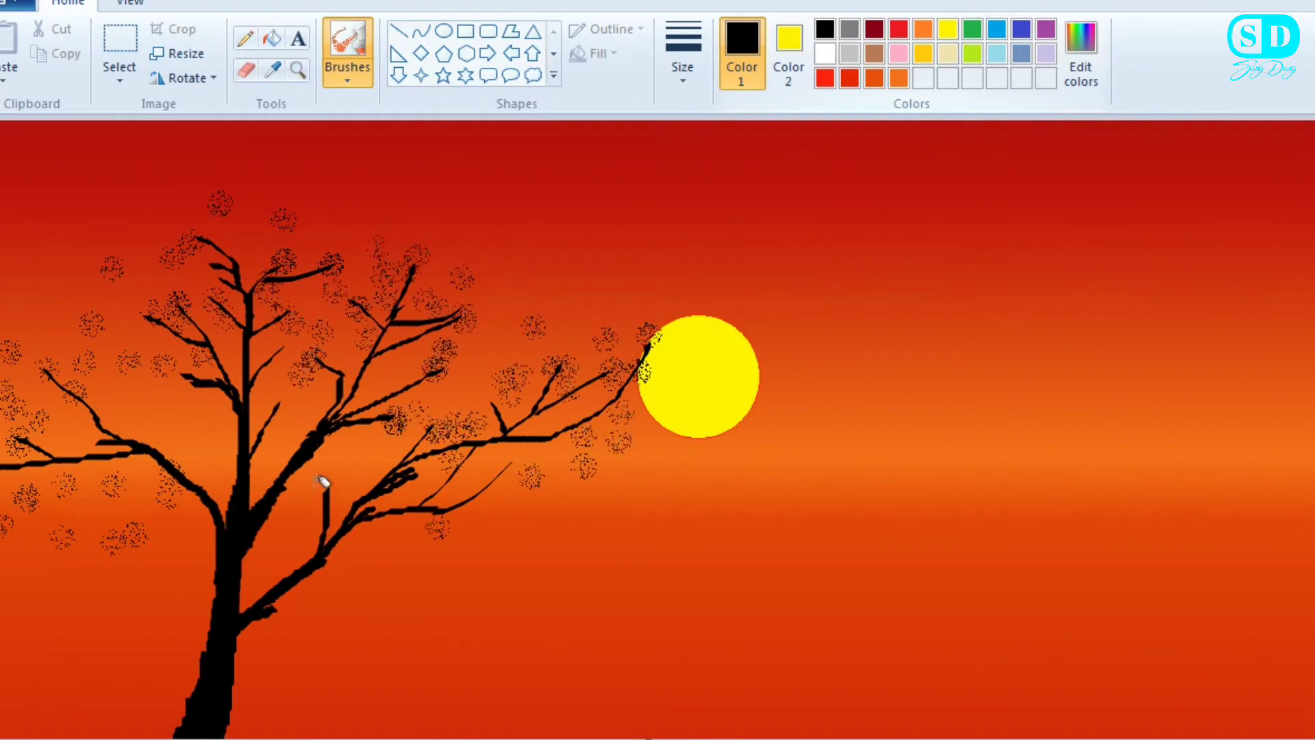
- Spray more black leaf clusters on the inner and left branches and in the gaps around the treetop and right-hand branches
left_click(329, 482)
left_click(413, 472)
left_click(274, 409)
left_click(84, 447)
left_click(38, 366)
left_click(291, 312)
left_click(140, 322)
left_click(155, 226)
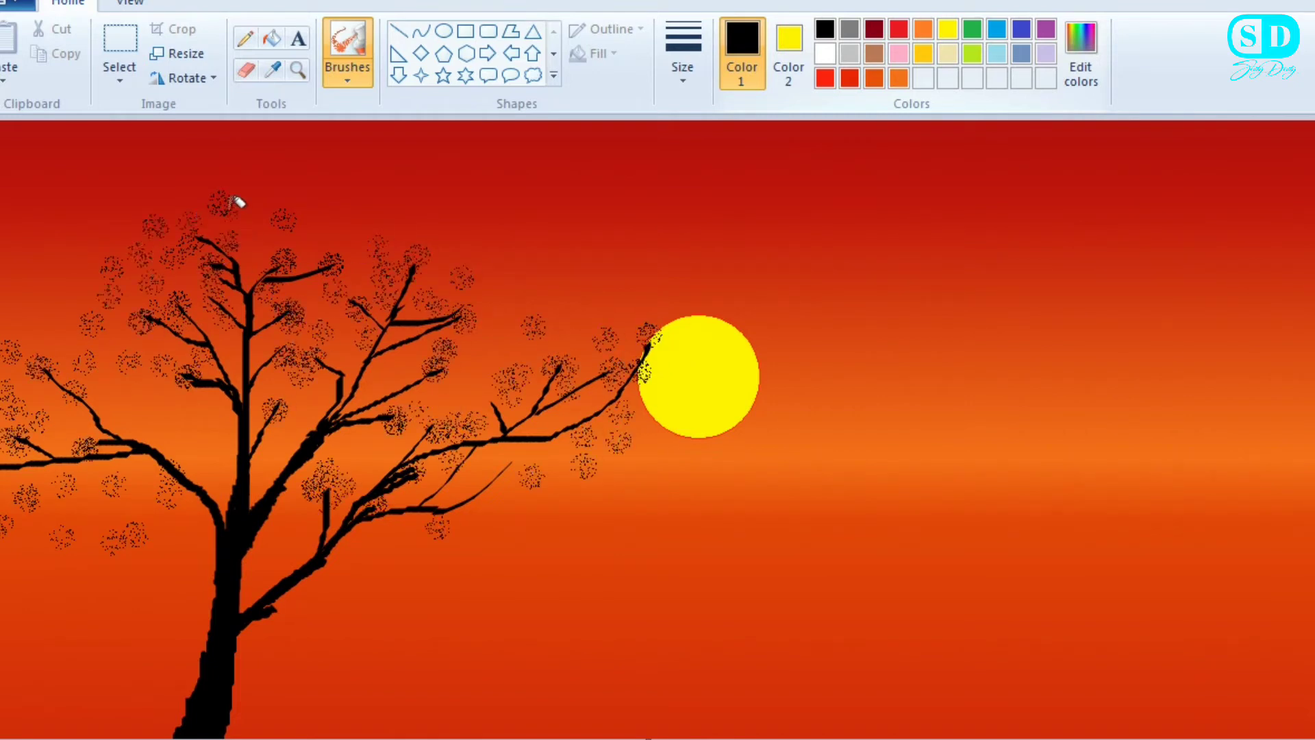
left_click(237, 205)
left_click(360, 266)
left_click(455, 245)
left_click(568, 334)
left_click(485, 398)
left_click(507, 472)
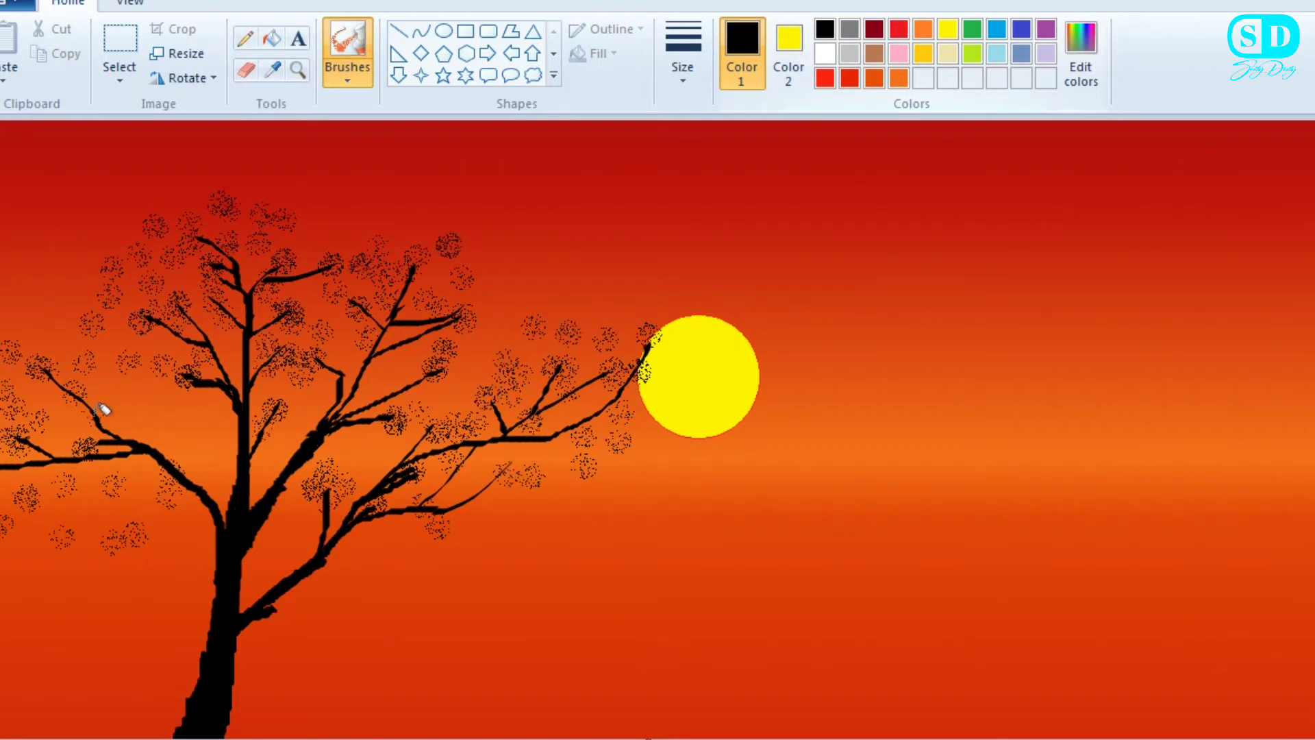
- Spray sparse gray leaf clusters among the black foliage on the treetop and right-hand branches
left_click(849, 29)
left_click(564, 372)
left_click(442, 278)
left_click(236, 221)
left_click(192, 277)
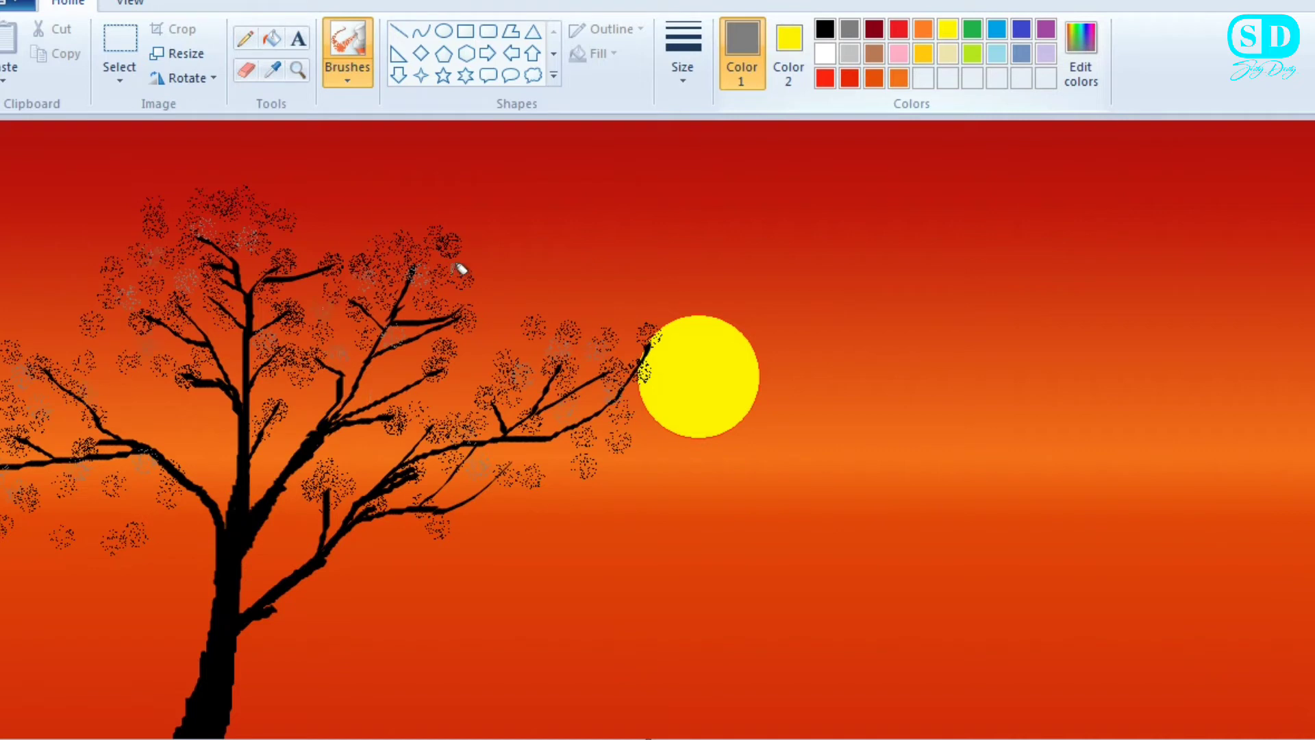
- Switch back to black and spray across the whole crown to merge the leaf clusters into dense foliage
left_click(825, 30)
left_click(306, 244)
left_click(117, 273)
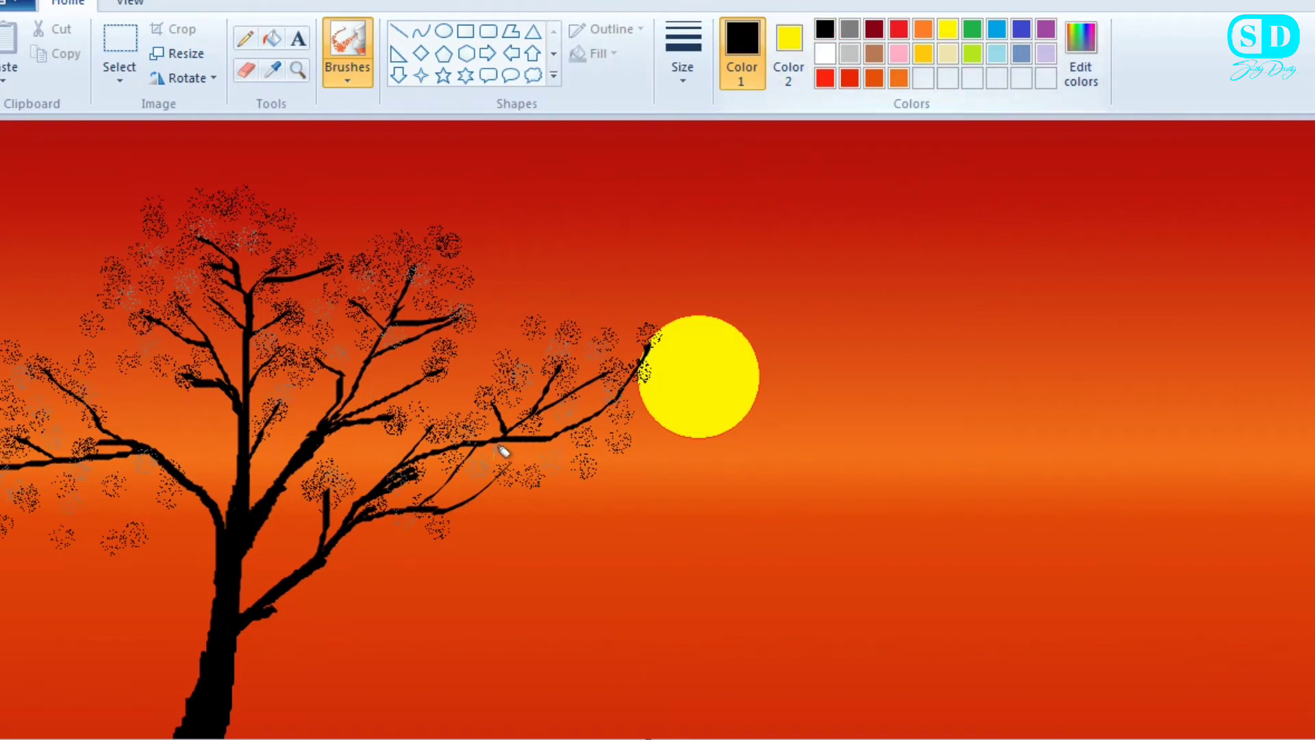
mouse_move(502, 452)
left_mouse_down()
mouse_move(469, 491)
mouse_move(465, 524)
left_mouse_up()
left_click_drag(548, 329, 603, 342)
mouse_move(404, 370)
left_mouse_down()
mouse_move(425, 347)
mouse_move(466, 363)
left_mouse_up()
mouse_move(187, 413)
left_mouse_down()
mouse_move(218, 389)
mouse_move(142, 398)
left_mouse_up()
left_click(319, 233)
left_click_drag(118, 325, 90, 293)
mouse_move(15, 349)
left_mouse_down()
mouse_move(37, 339)
mouse_move(29, 499)
mouse_move(182, 390)
mouse_move(80, 457)
mouse_move(384, 308)
mouse_move(485, 461)
mouse_move(619, 378)
mouse_move(534, 456)
left_mouse_up()
mouse_move(430, 315)
left_mouse_down()
mouse_move(197, 176)
mouse_move(179, 367)
mouse_move(224, 294)
mouse_move(164, 369)
mouse_move(343, 294)
mouse_move(454, 355)
mouse_move(564, 364)
mouse_move(78, 344)
mouse_move(146, 300)
mouse_move(382, 499)
mouse_move(111, 492)
mouse_move(62, 428)
mouse_move(100, 445)
mouse_move(346, 399)
mouse_move(354, 359)
mouse_move(279, 293)
mouse_move(285, 314)
mouse_move(123, 331)
mouse_move(290, 249)
mouse_move(302, 446)
mouse_move(511, 390)
mouse_move(455, 438)
left_mouse_up()
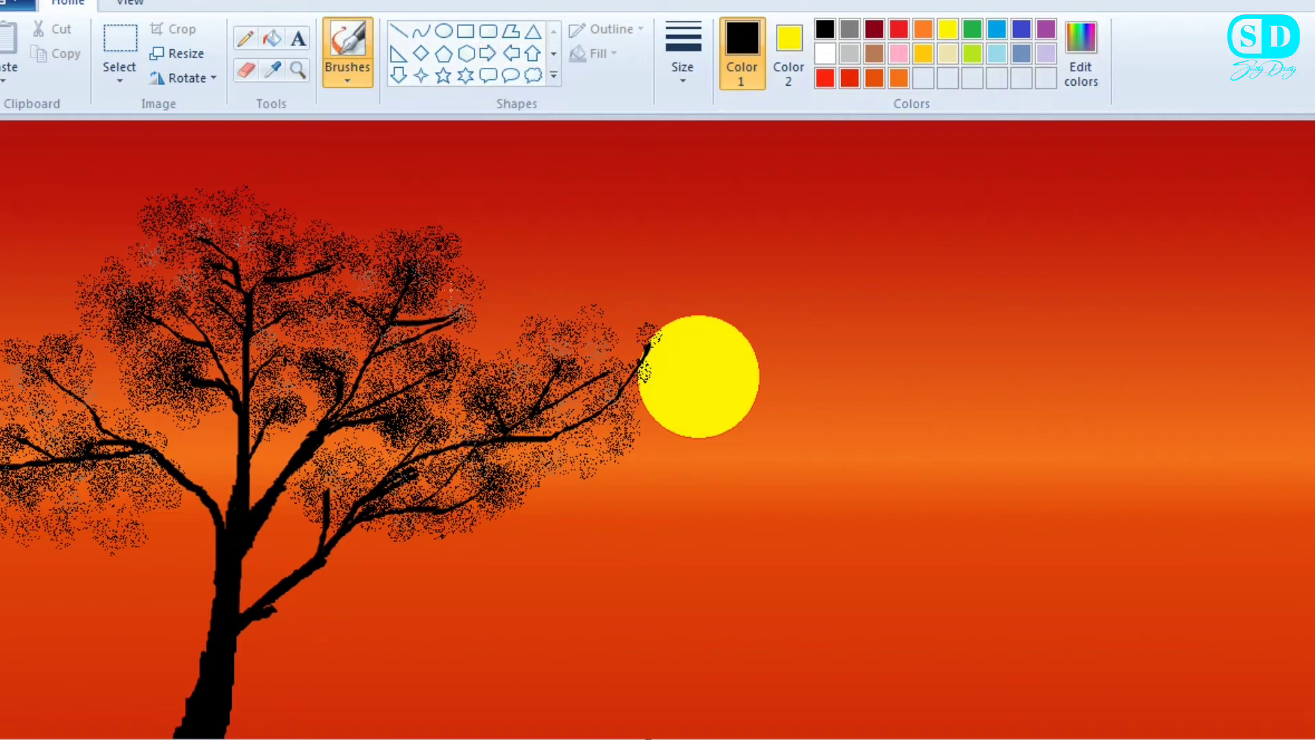
- Paint a thin black twig extending from the right branch across the left part of the sun
left_click(348, 72)
left_click(346, 109)
mouse_move(616, 401)
left_mouse_down()
mouse_move(676, 373)
mouse_move(566, 445)
mouse_move(528, 429)
mouse_move(549, 352)
mouse_move(238, 388)
mouse_move(338, 479)
mouse_move(384, 331)
mouse_move(269, 358)
left_mouse_up()
- Darken the foliage with denser black patches on the treetop, upper middle and far-left branches
left_click(347, 72)
left_click(349, 158)
left_click_drag(220, 250, 184, 227)
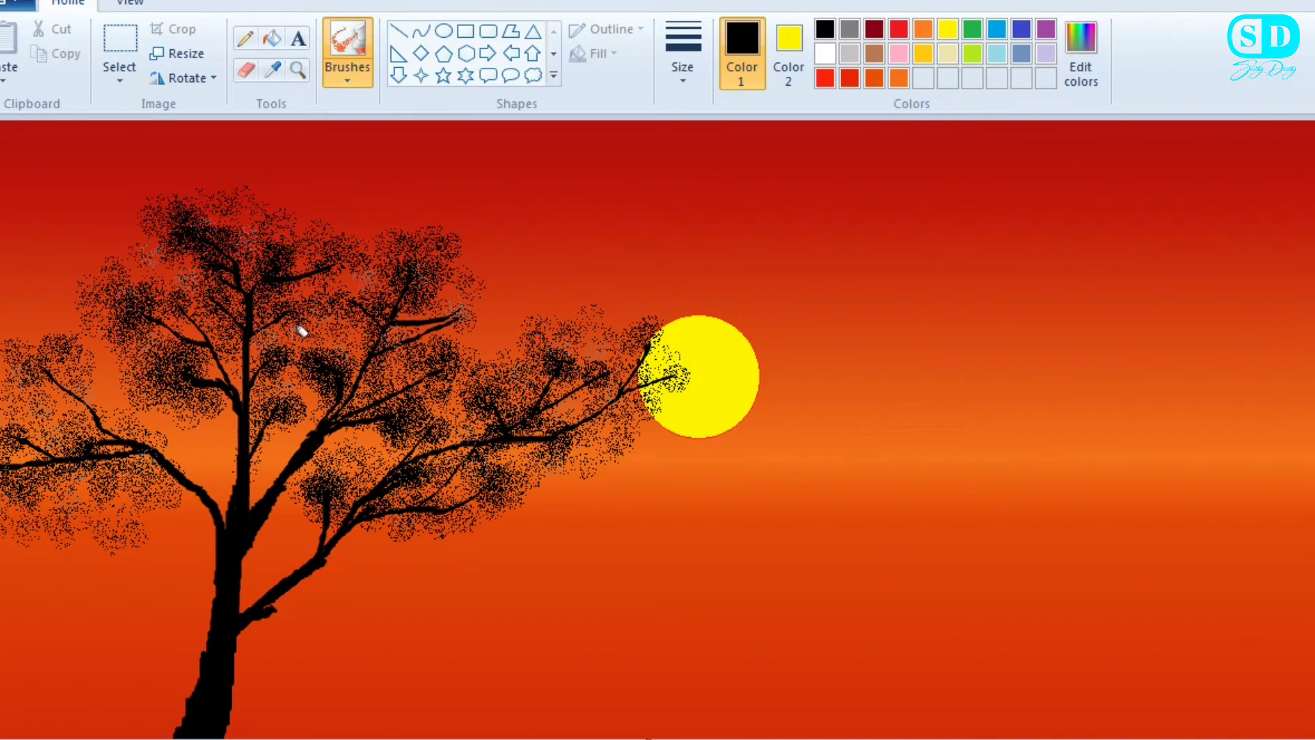
mouse_move(325, 266)
left_mouse_down()
mouse_move(352, 264)
mouse_move(344, 307)
left_mouse_up()
left_click_drag(47, 373, 34, 367)
left_click_drag(30, 449, 15, 439)
- Paint a short twig on the lowest right branch near the trunk and spray a leaf cluster at its tip
left_click(347, 72)
left_click(395, 113)
left_click_drag(243, 605, 308, 596)
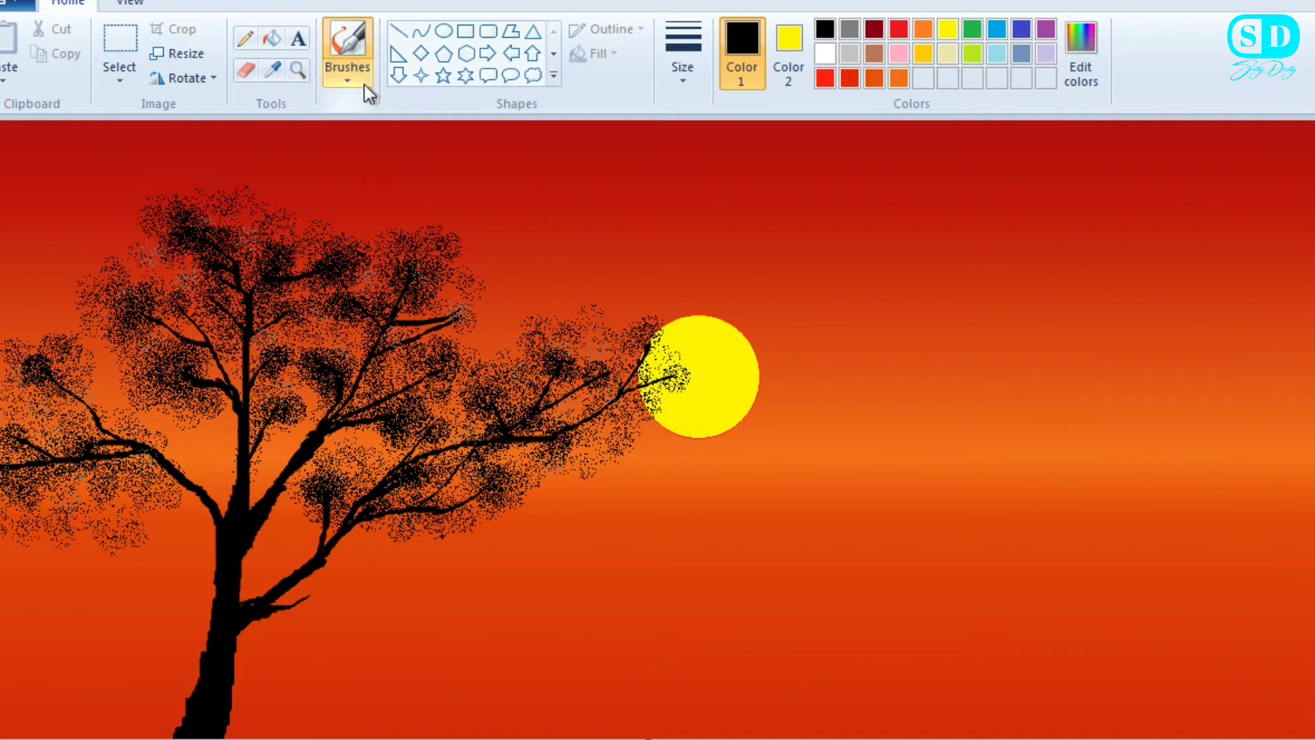
left_click(361, 81)
left_click(476, 113)
left_click(310, 598)
- Paint four curved black plant stems fanning out from the lower right edge of the scene with a calligraphy brush
left_click(329, 72)
left_click(395, 113)
mouse_move(1029, 730)
left_mouse_down()
mouse_move(1190, 649)
mouse_move(1106, 606)
left_mouse_up()
left_click(347, 72)
left_click(395, 113)
mouse_move(921, 622)
left_mouse_down()
mouse_move(1029, 730)
mouse_move(898, 703)
left_mouse_up()
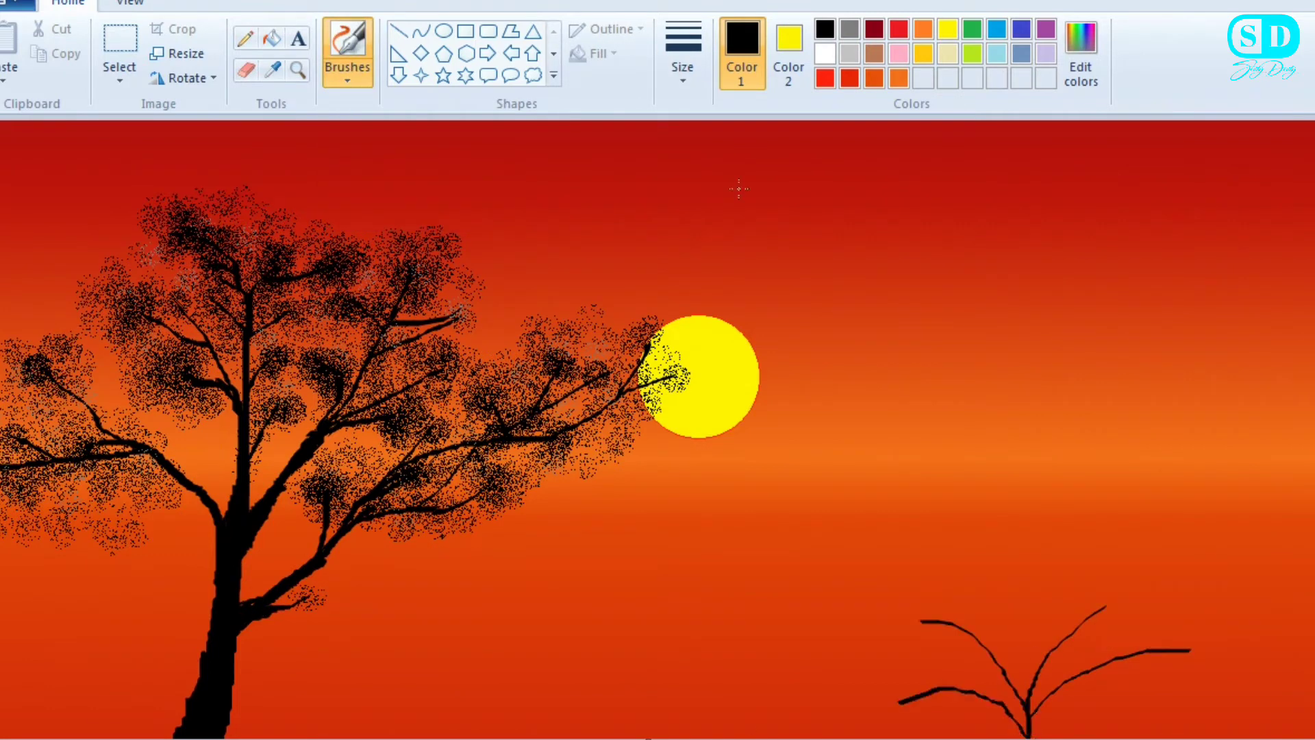
- Paint a tall, slightly left-leaning central stem above the plant's base with a thicker plain brush
left_click(348, 72)
left_click(350, 113)
left_click(683, 72)
left_click(733, 161)
left_click_drag(1028, 701, 1027, 609)
key("ctrl+z")
left_click_drag(1028, 702, 995, 499)
- Outline the plant's lower left leaf and its two right-hand leaves with jagged edges using a calligraphy brush
left_click(347, 72)
left_click(395, 113)
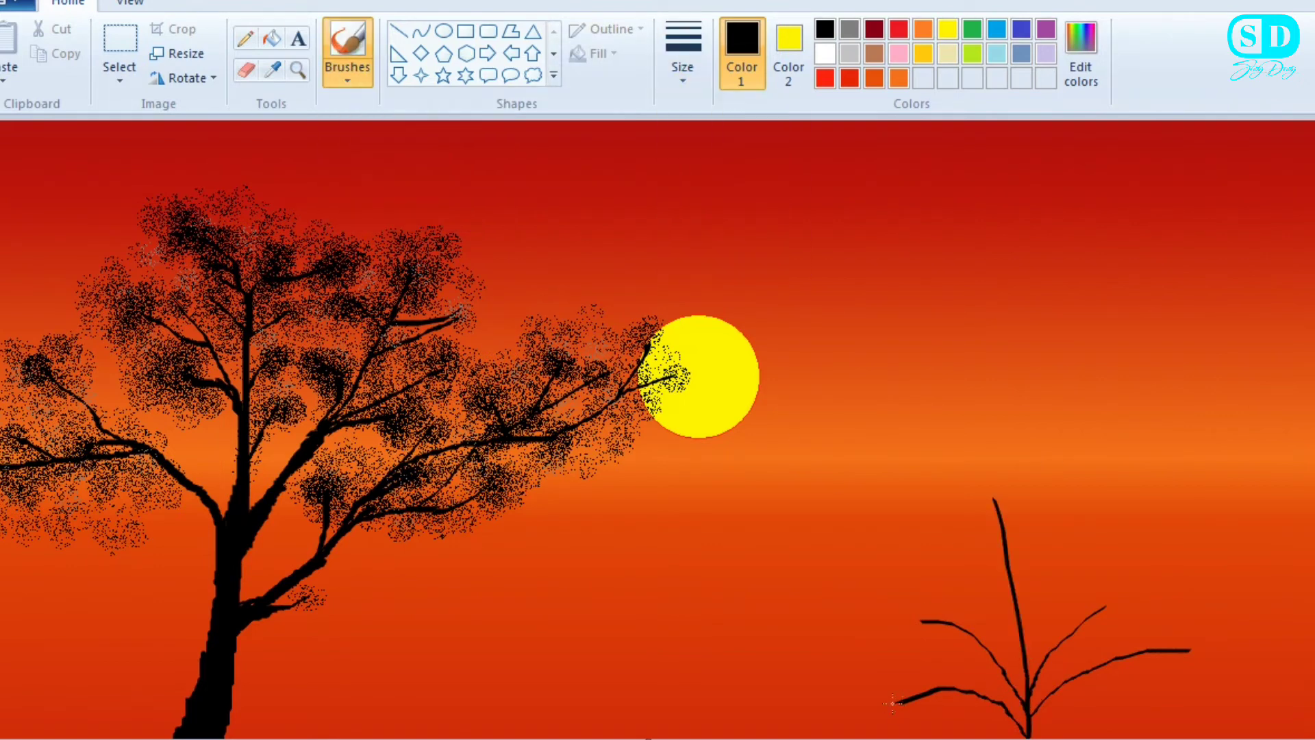
left_click(683, 72)
left_click(713, 163)
left_click(348, 72)
left_click(434, 113)
left_click_drag(900, 703, 952, 721)
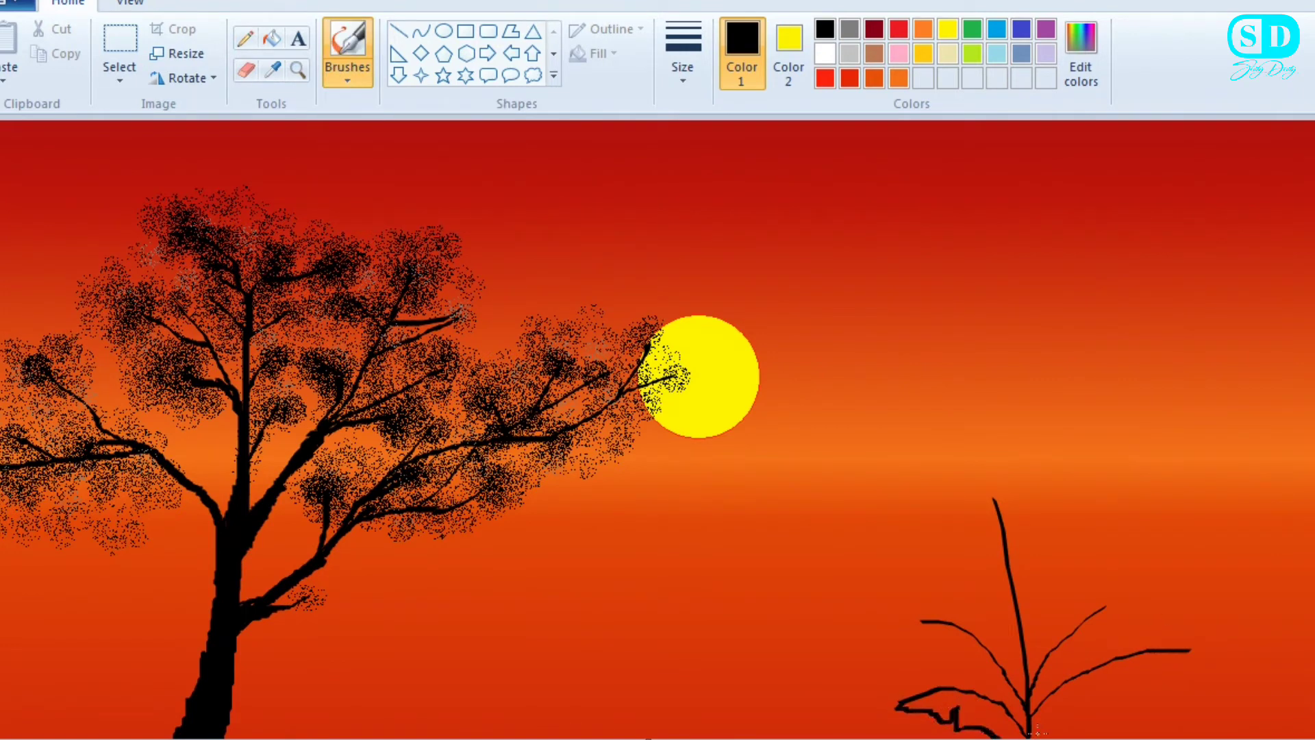
mouse_move(1070, 703)
left_mouse_down()
mouse_move(1143, 670)
mouse_move(1144, 611)
left_mouse_up()
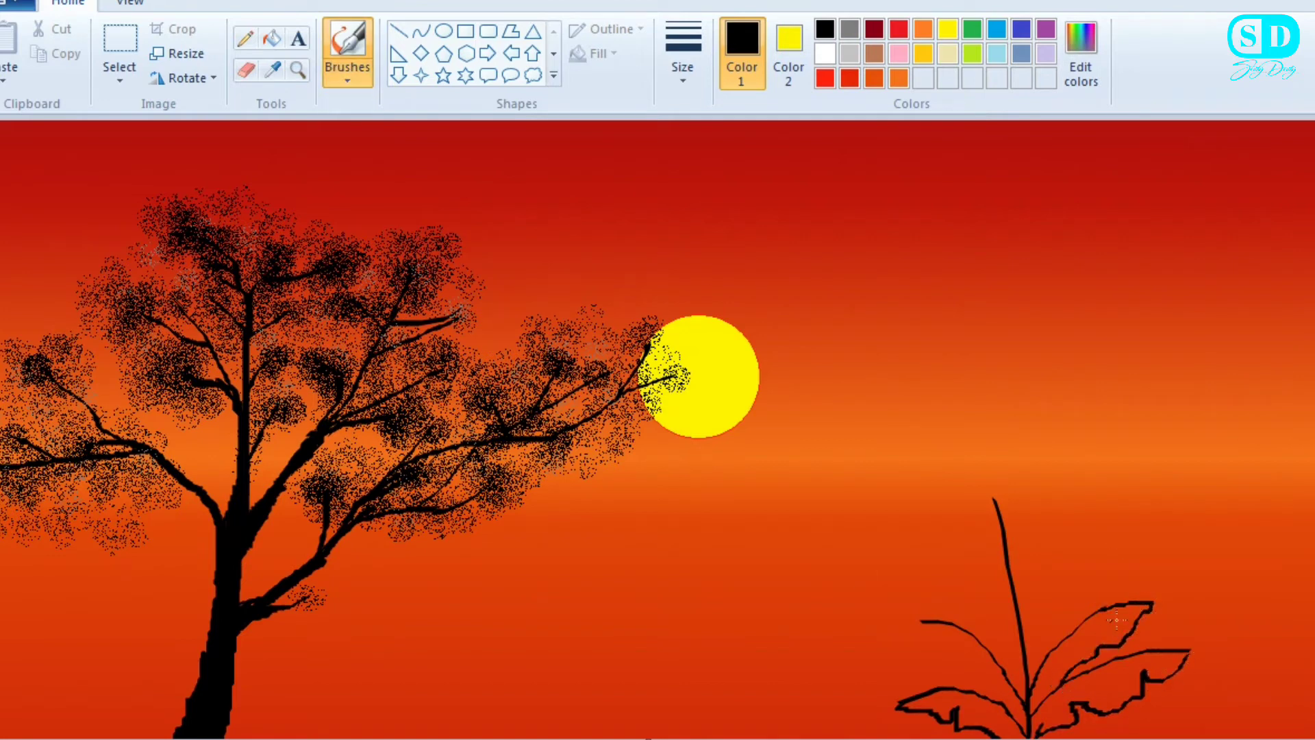
- Outline the plant's upper left leaf and both sides of the tall central leaf with a calligraphy brush
left_click(347, 72)
left_click(432, 117)
left_click_drag(997, 702, 933, 639)
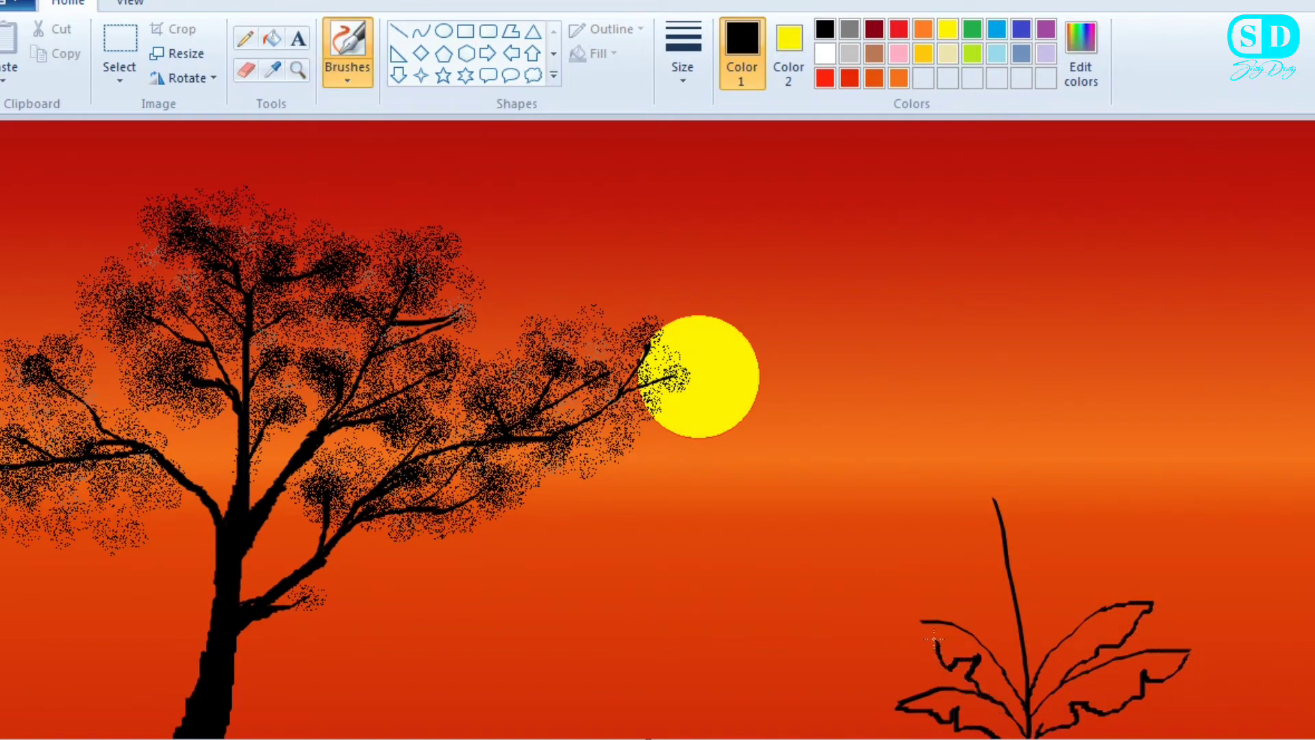
mouse_move(992, 498)
left_mouse_down()
mouse_move(1035, 552)
mouse_move(1050, 654)
left_mouse_up()
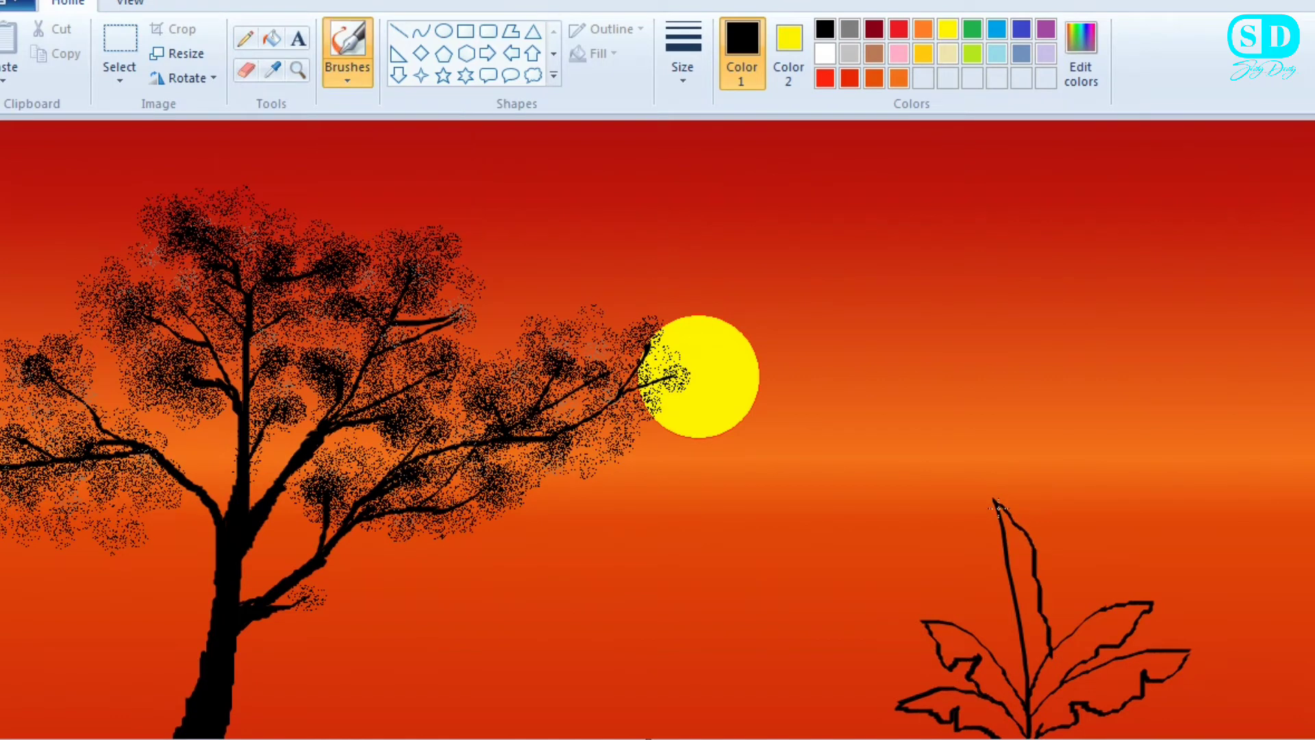
mouse_move(993, 499)
left_mouse_down()
mouse_move(985, 578)
mouse_move(1026, 697)
left_mouse_up()
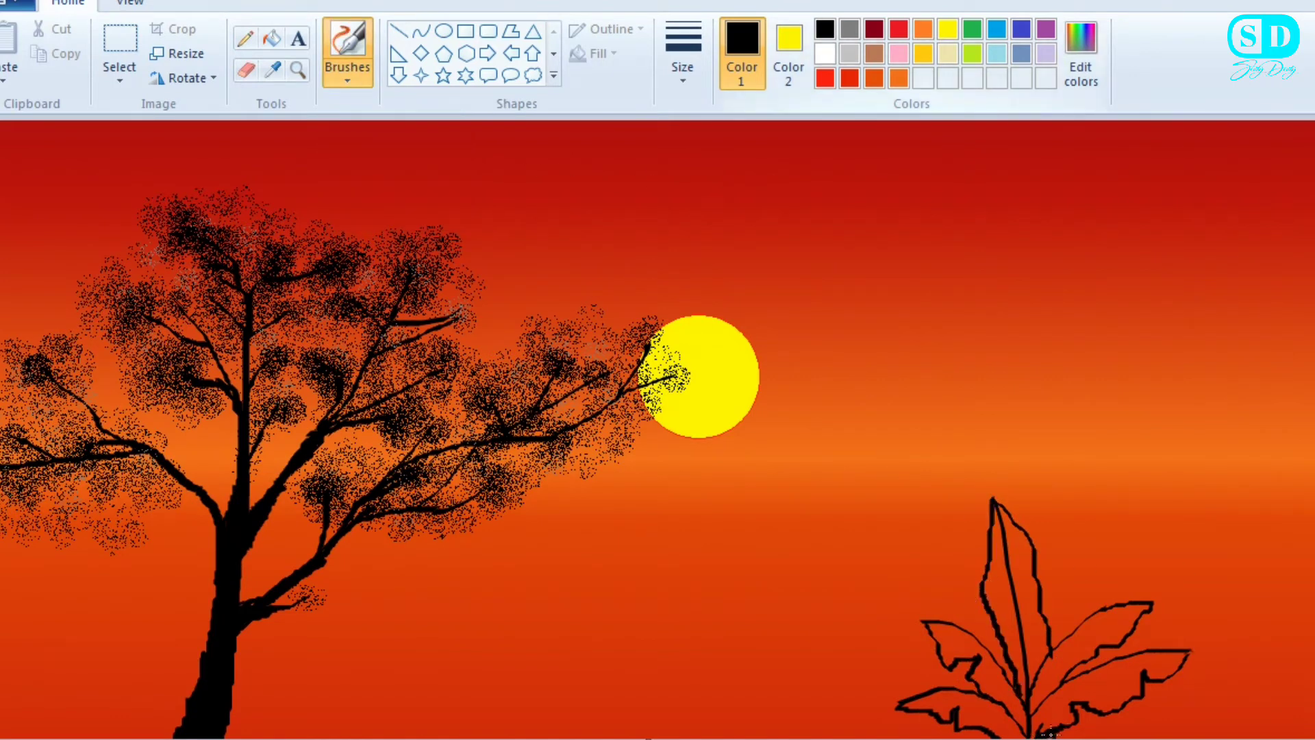
- Draw a jagged black bush outline sloping down from the right edge of the canvas toward the plant
left_click(348, 74)
left_click(345, 115)
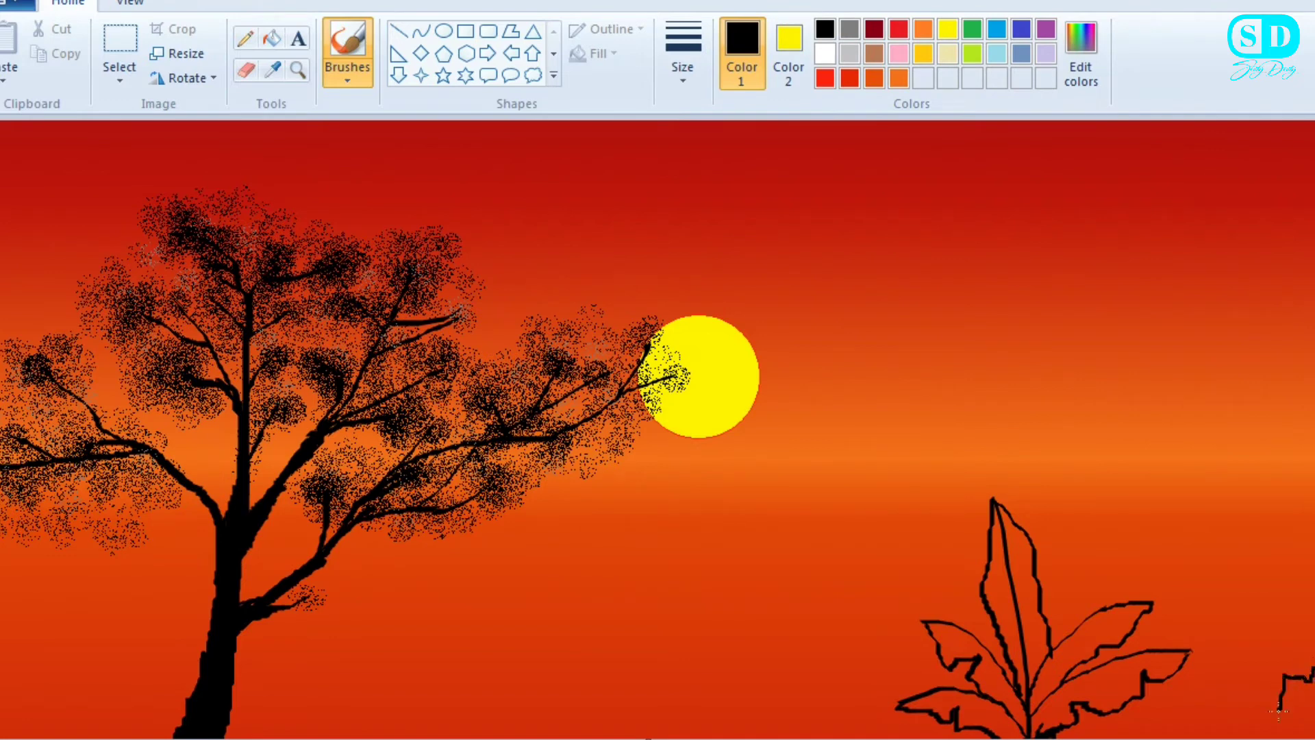
left_click_drag(1278, 711, 1142, 738)
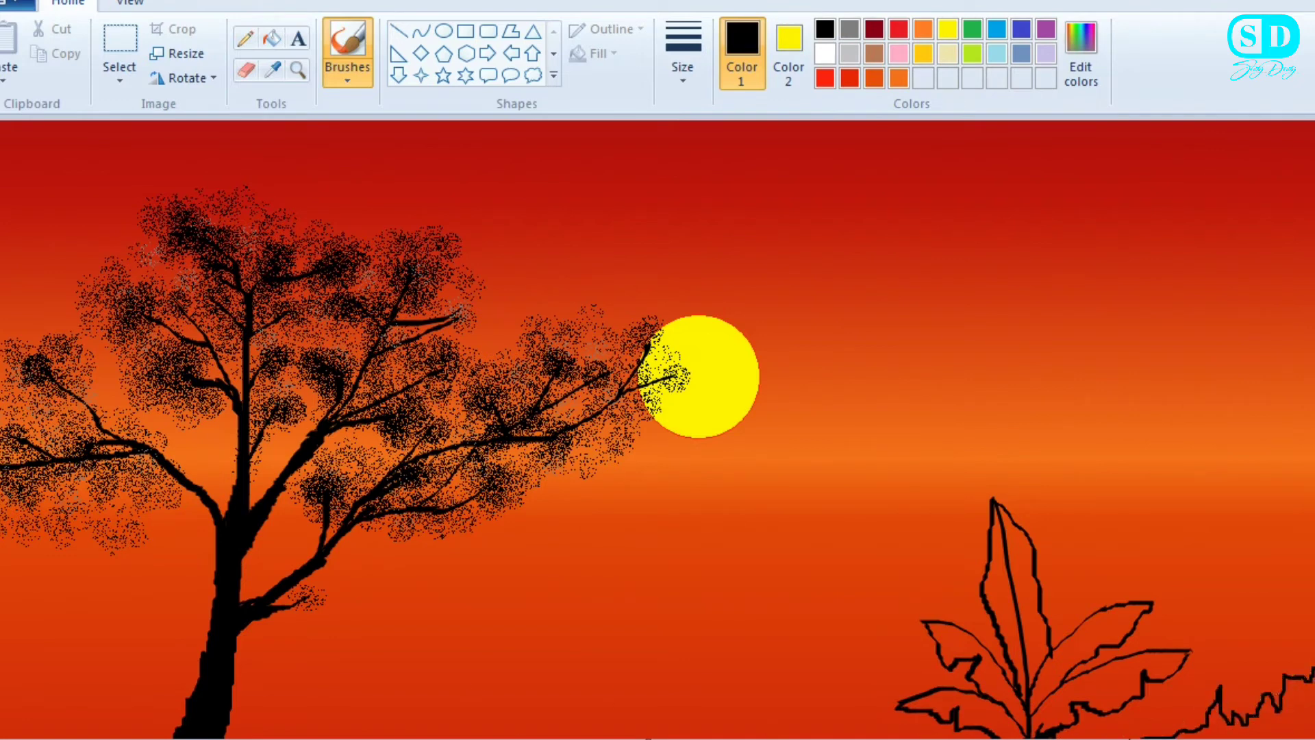
- Fill the jagged bush in the lower right corner solid black using a thick and a finer brush size
left_click(347, 61)
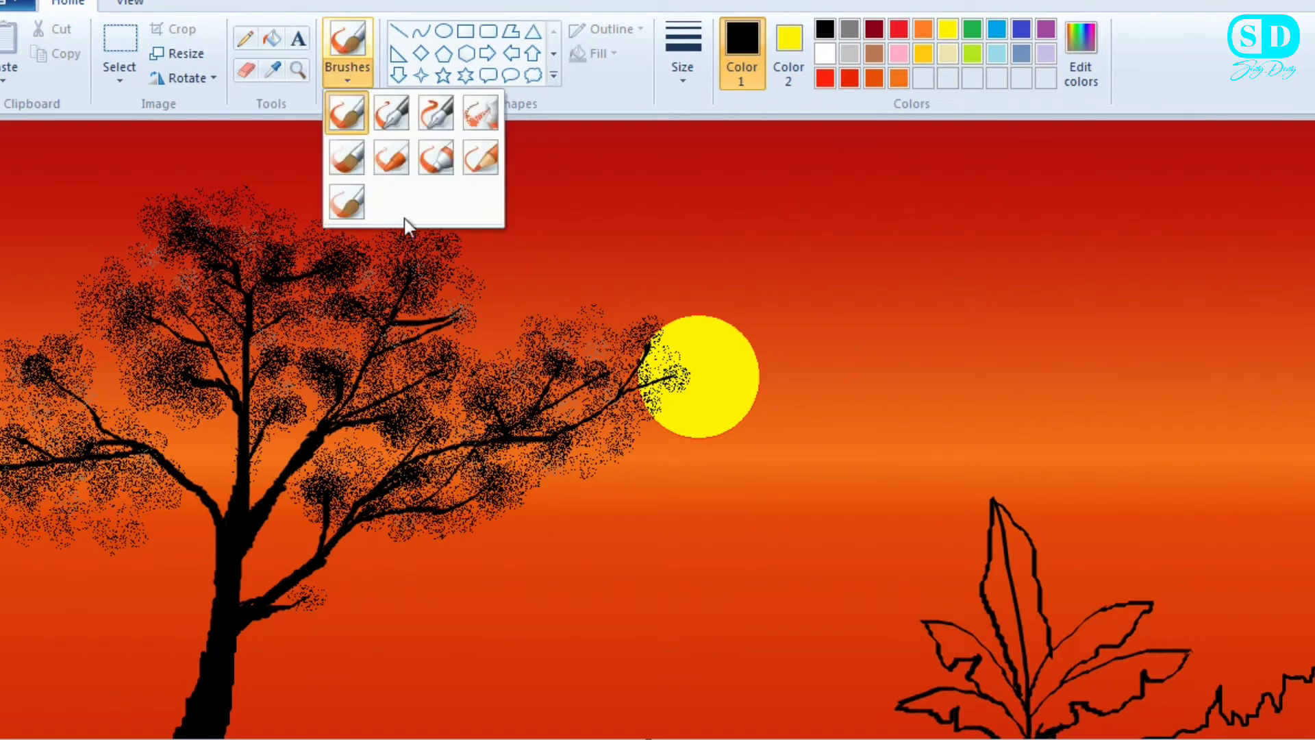
left_click(682, 62)
left_click(733, 252)
left_click_drag(1296, 728, 1308, 731)
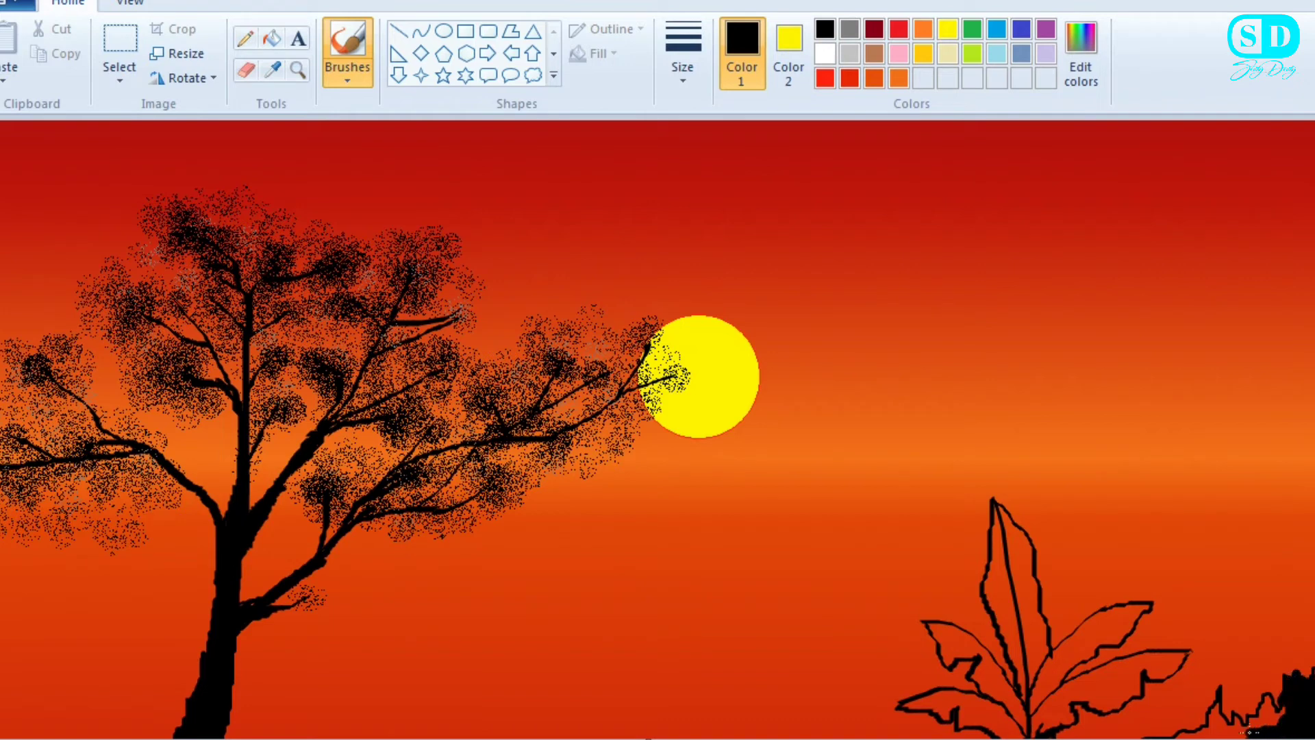
left_click(686, 76)
left_click(709, 160)
mouse_move(1249, 735)
left_mouse_down()
mouse_move(1180, 736)
mouse_move(1242, 732)
mouse_move(1265, 711)
left_mouse_up()
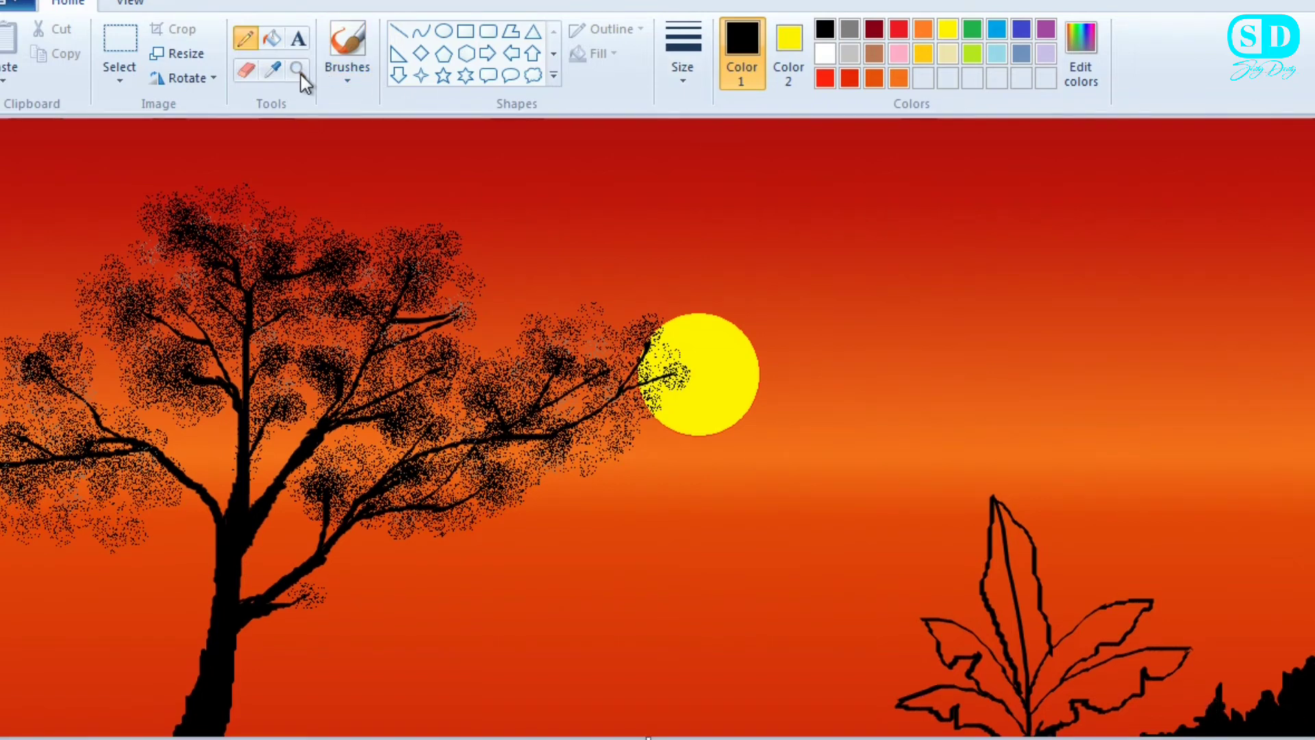
- Paint the plant's base and all five outlined leaves solid black
left_click(297, 69)
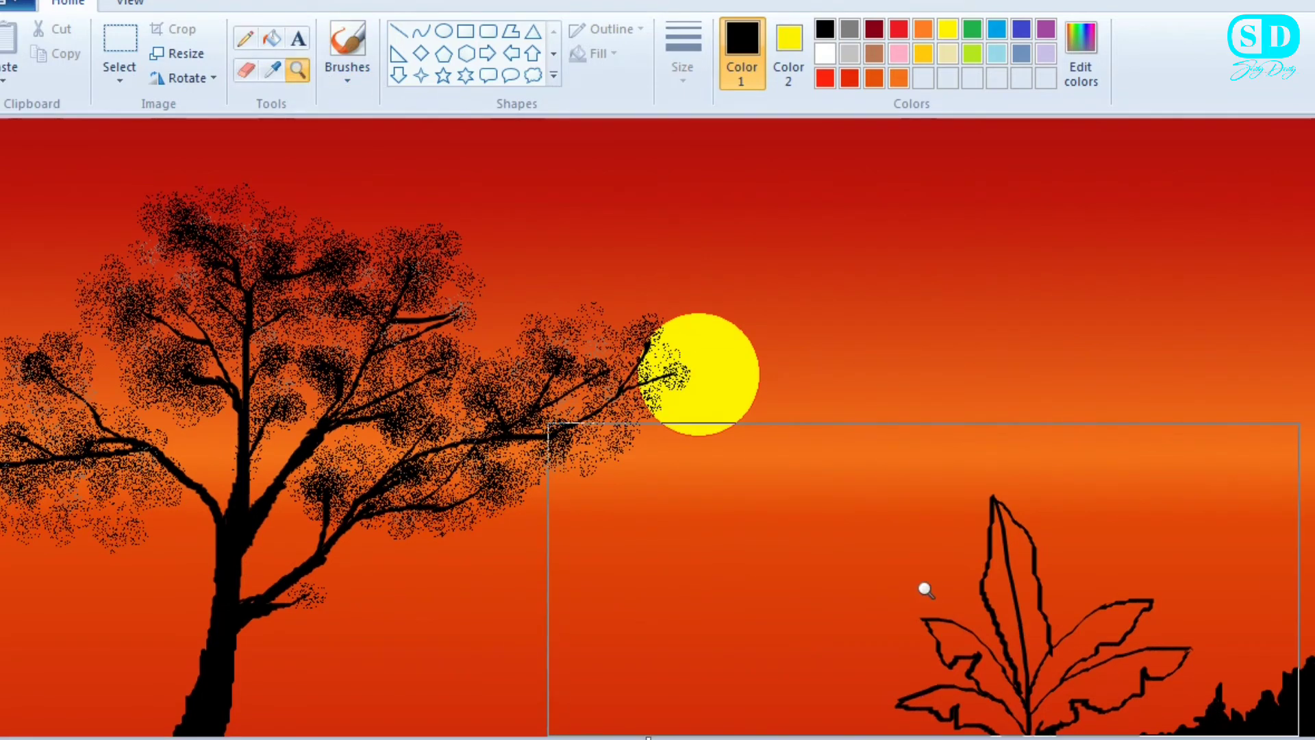
left_click(924, 587)
left_click(893, 652)
right_click(887, 264)
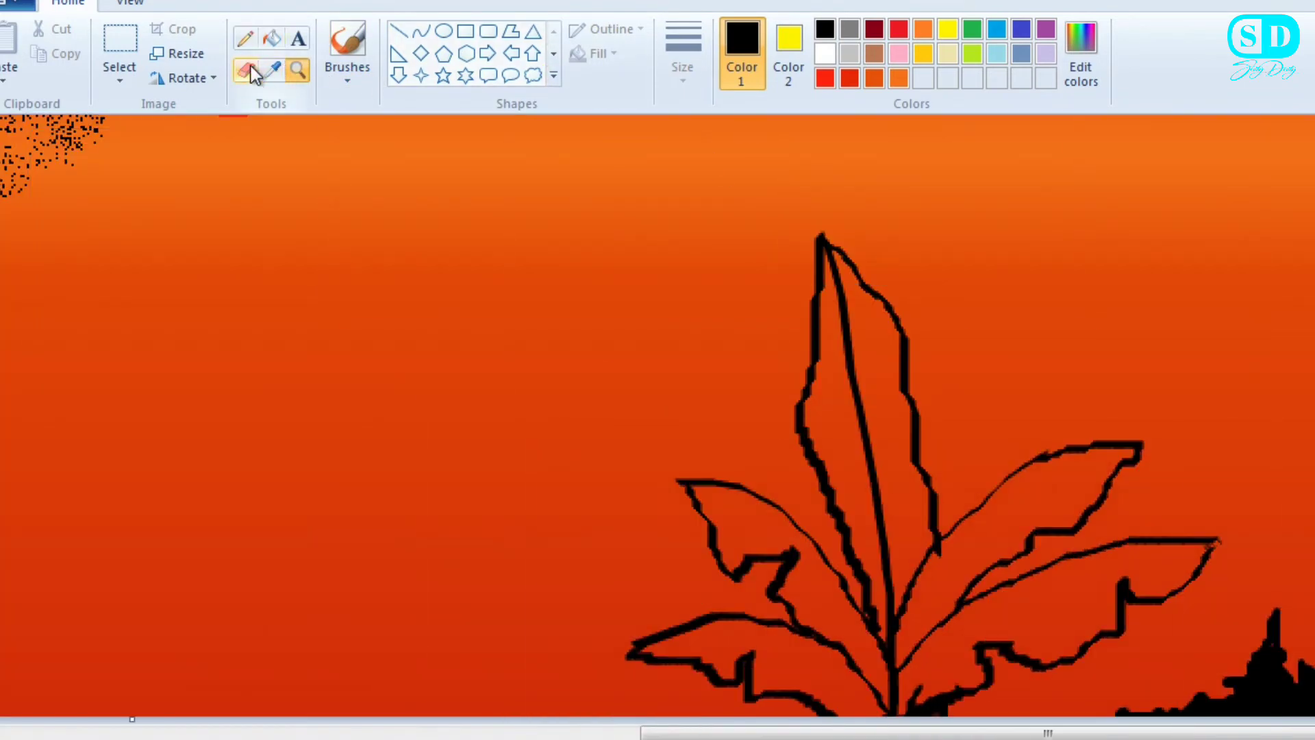
left_click(347, 51)
mouse_move(903, 718)
left_mouse_down()
mouse_move(904, 689)
mouse_move(895, 716)
mouse_move(959, 633)
mouse_move(996, 611)
mouse_move(980, 608)
mouse_move(962, 619)
mouse_move(968, 644)
mouse_move(1011, 596)
mouse_move(1130, 566)
mouse_move(1054, 577)
mouse_move(1212, 542)
left_mouse_up()
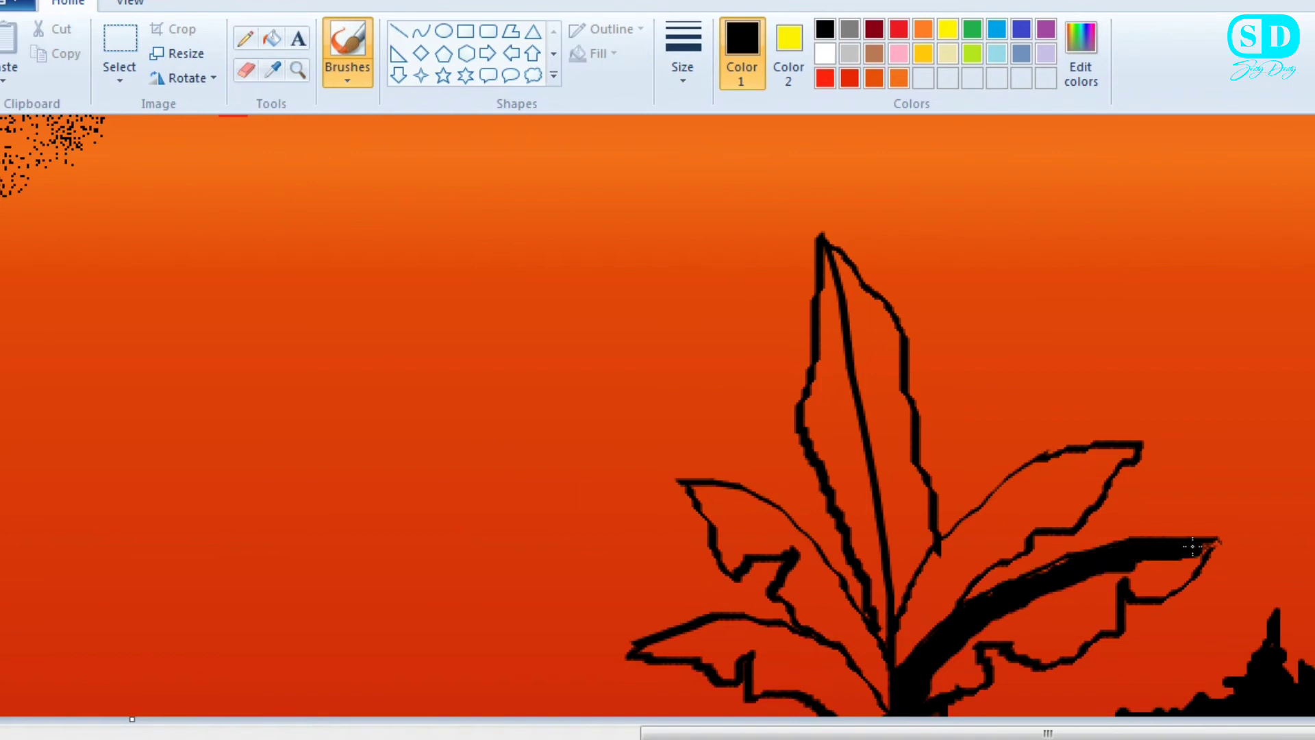
left_click(683, 52)
left_click(713, 194)
mouse_move(927, 696)
left_mouse_down()
mouse_move(965, 681)
mouse_move(937, 692)
mouse_move(966, 671)
mouse_move(933, 676)
mouse_move(1024, 609)
mouse_move(996, 637)
mouse_move(1085, 646)
mouse_move(1119, 582)
mouse_move(1060, 612)
mouse_move(1047, 593)
mouse_move(974, 632)
mouse_move(1051, 632)
mouse_move(1045, 648)
mouse_move(1129, 561)
mouse_move(1189, 553)
mouse_move(1153, 578)
mouse_move(1203, 559)
mouse_move(1067, 622)
left_mouse_up()
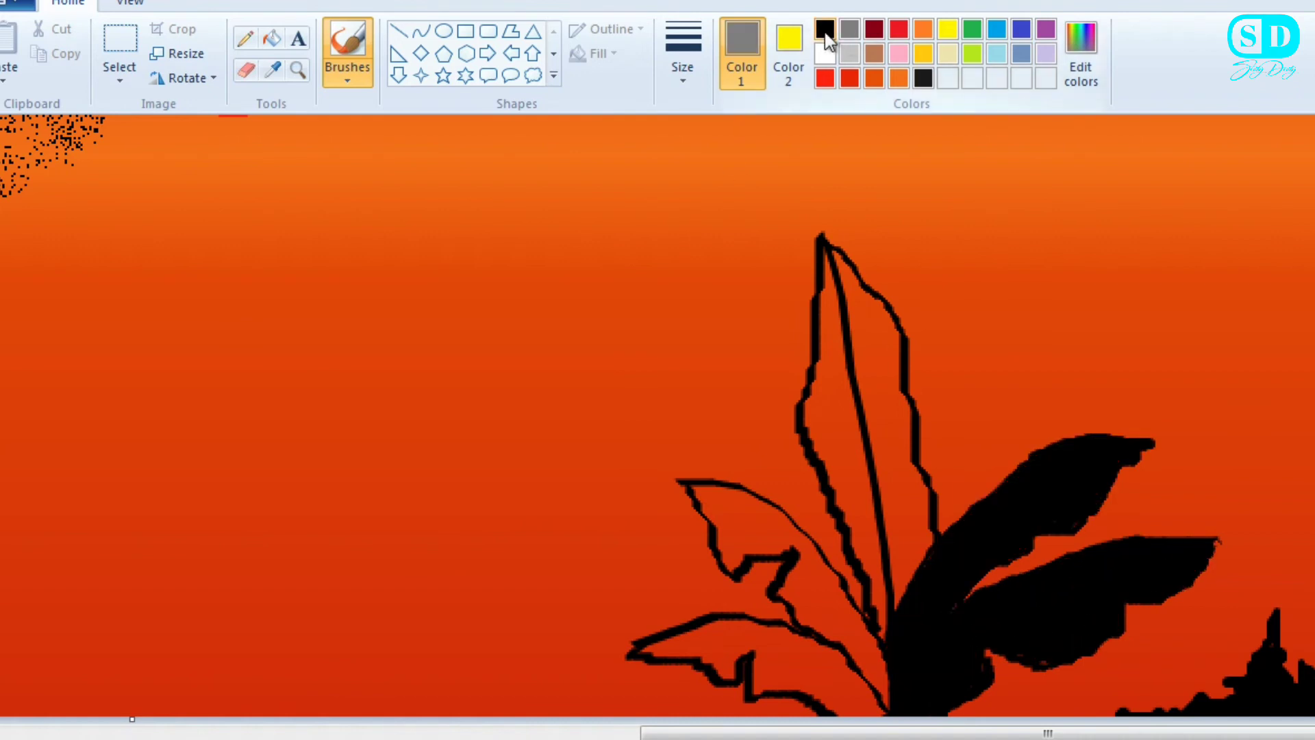
left_click(824, 30)
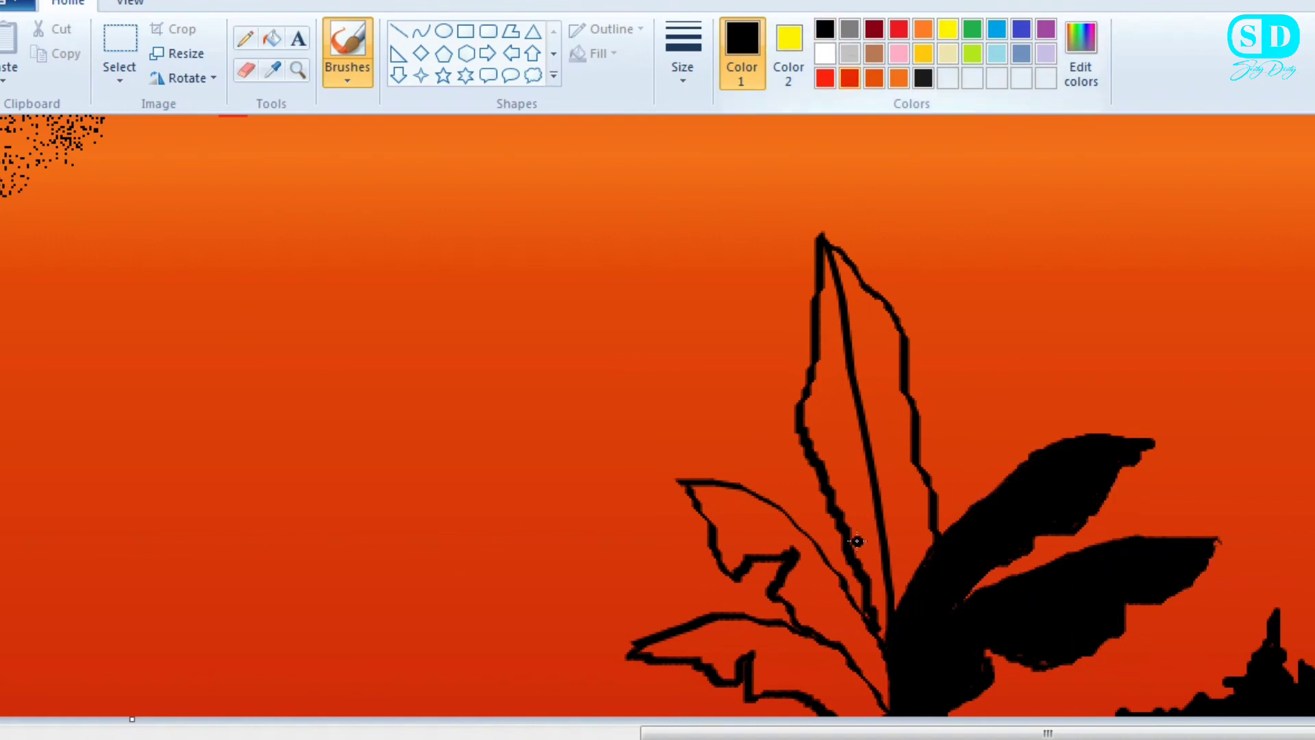
mouse_move(881, 442)
left_mouse_down()
mouse_move(898, 596)
mouse_move(901, 539)
mouse_move(907, 564)
mouse_move(927, 563)
mouse_move(881, 374)
mouse_move(874, 533)
mouse_move(903, 552)
mouse_move(885, 511)
mouse_move(863, 523)
mouse_move(855, 365)
mouse_move(834, 426)
mouse_move(826, 278)
mouse_move(871, 391)
left_mouse_up()
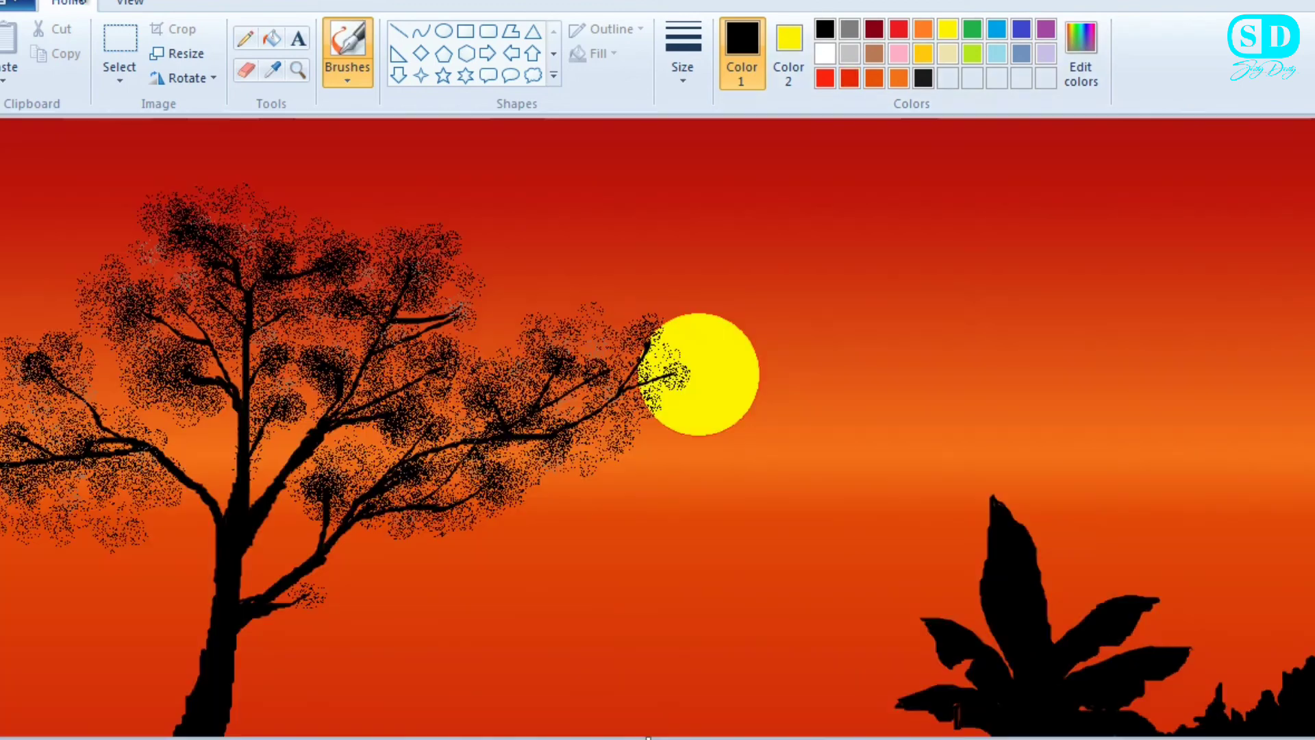
- Paint a flock of small black birds in the sky above the plant with a calligraphy brush
left_click_drag(1065, 307, 1082, 294)
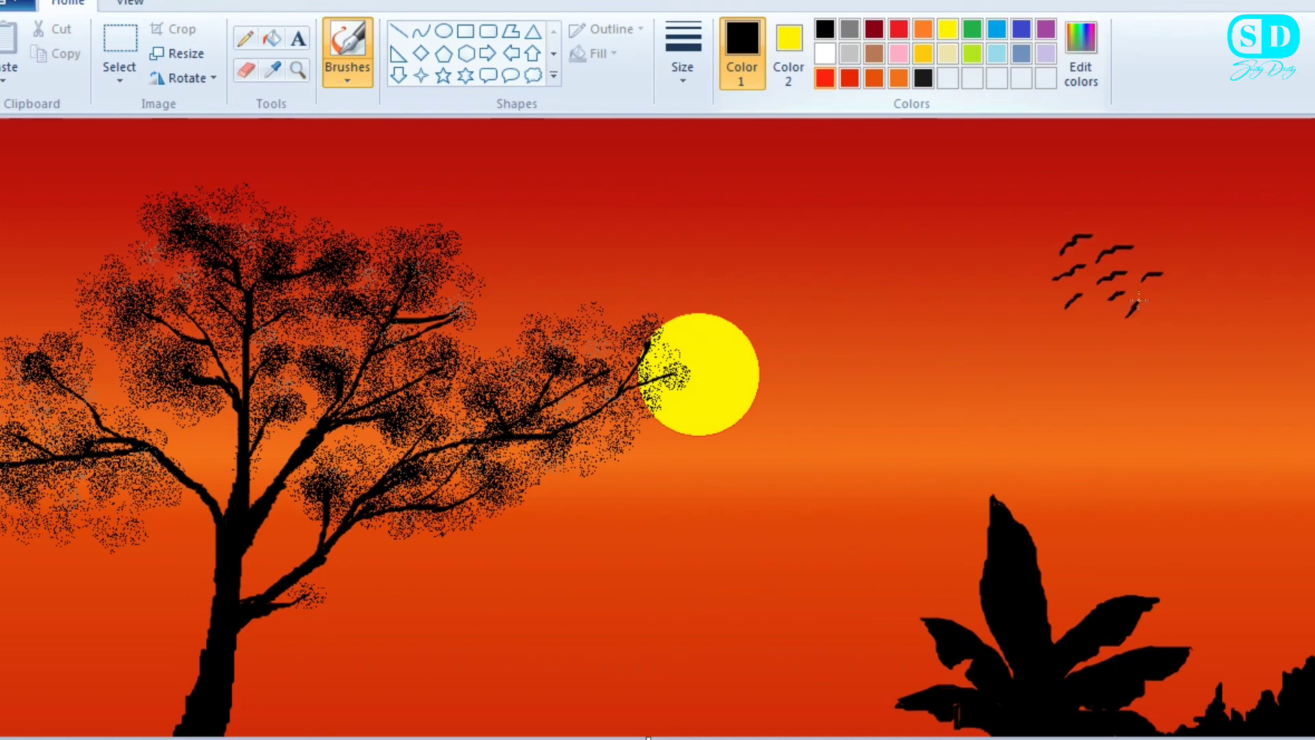
left_click_drag(1094, 319, 1104, 314)
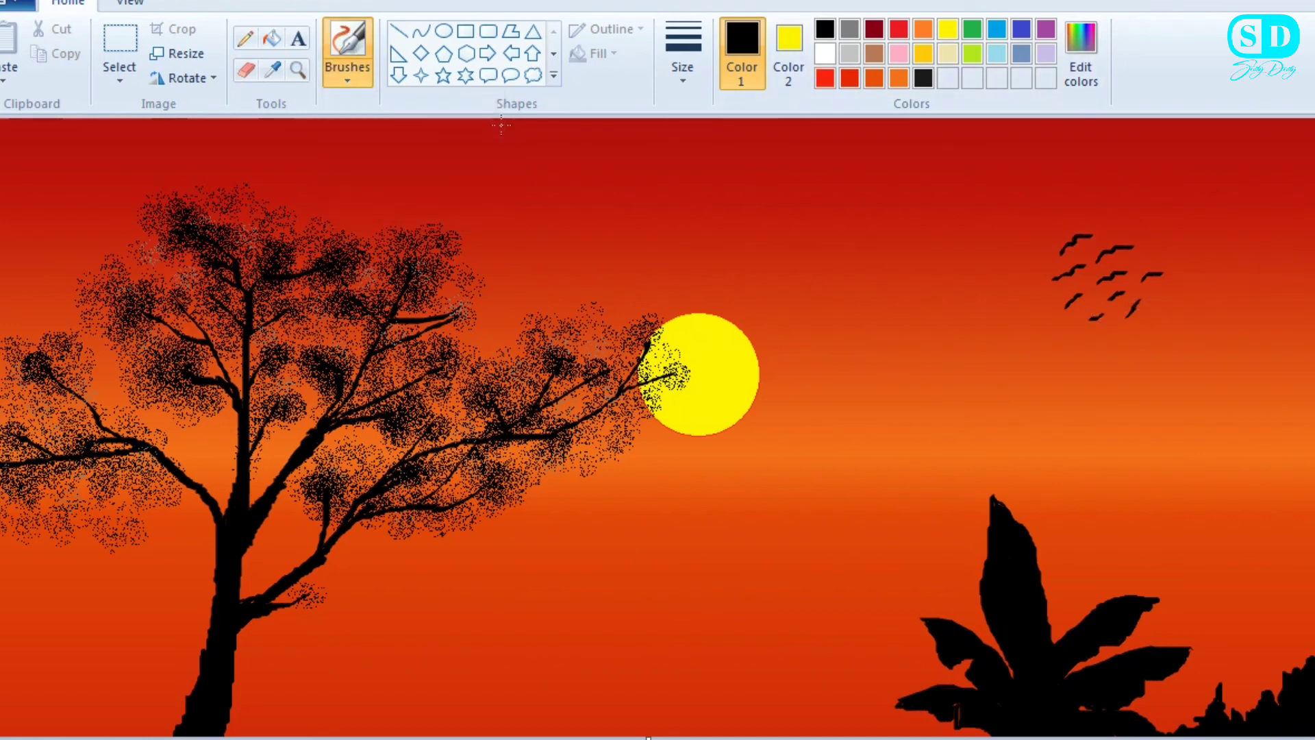